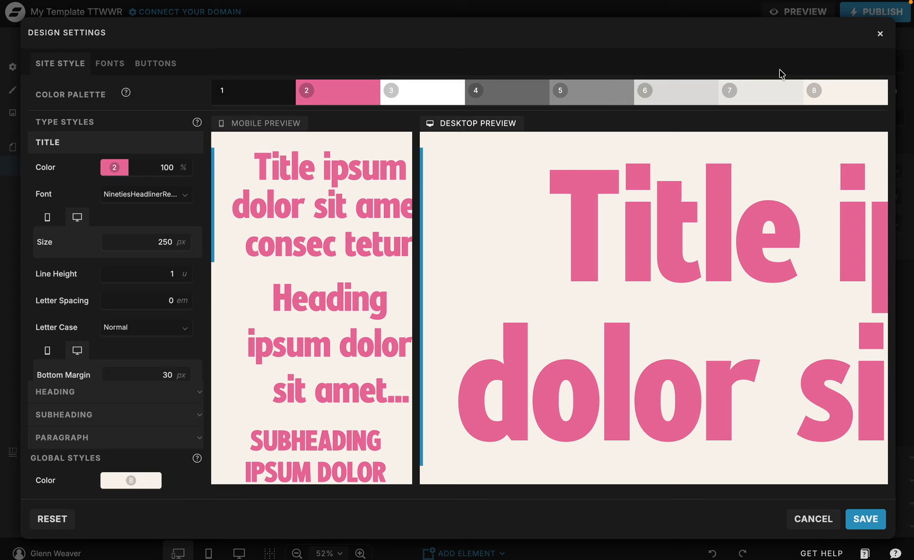
Inspect the colour picker for palette colour 1 and the swatches available for the Title colour
left_click(260, 98)
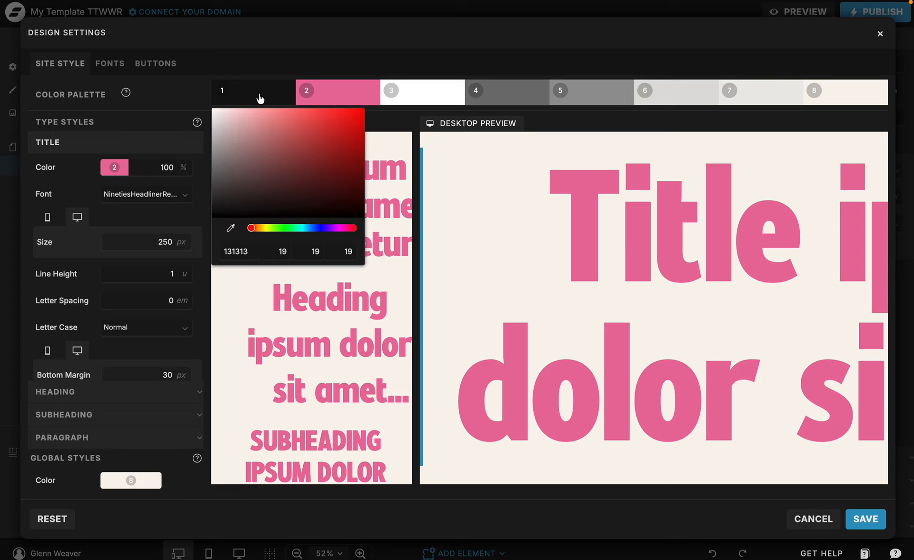
left_click(260, 97)
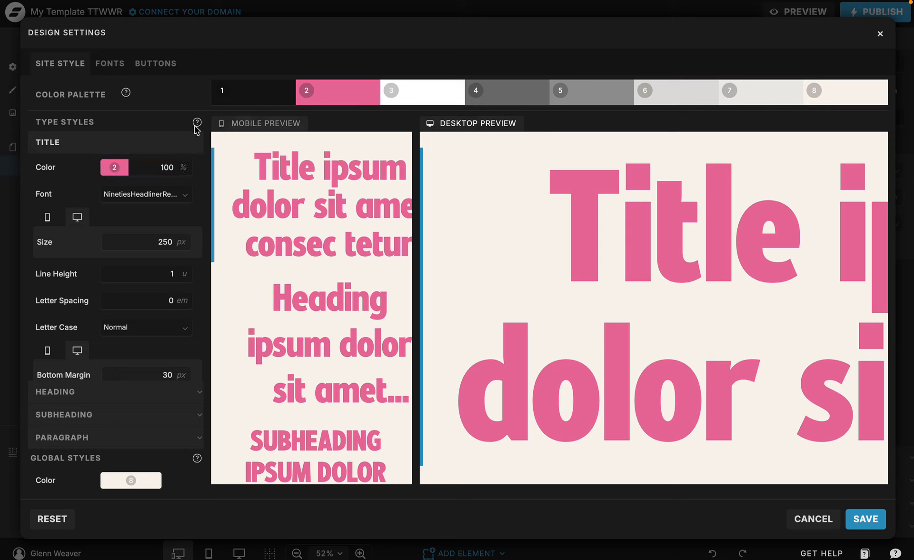
left_click(106, 176)
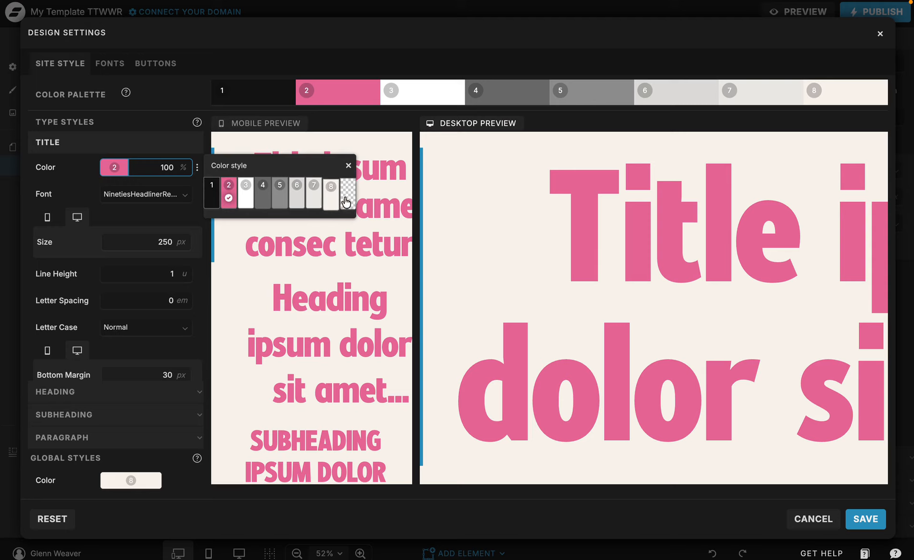
left_click(348, 166)
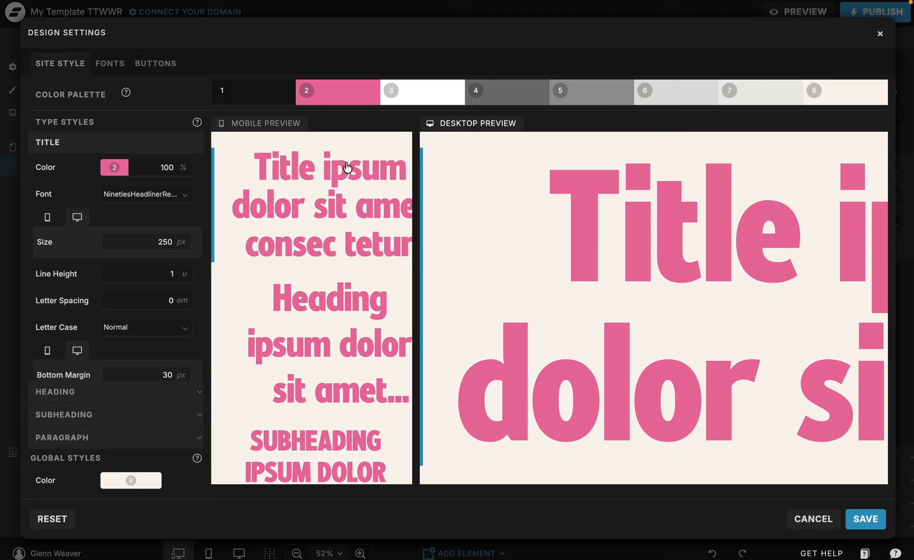
Change palette colour 2 to red, hex E02929
left_click(323, 99)
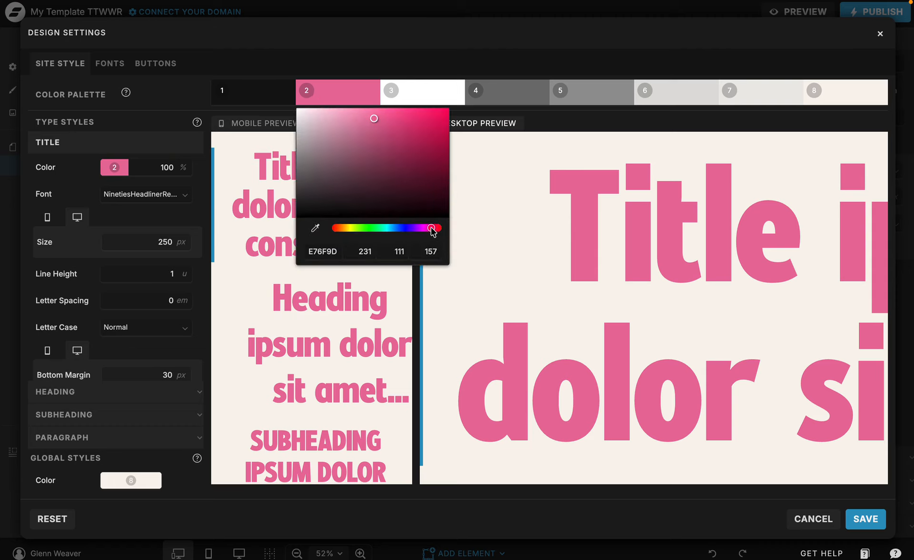
left_click_drag(432, 228, 441, 230)
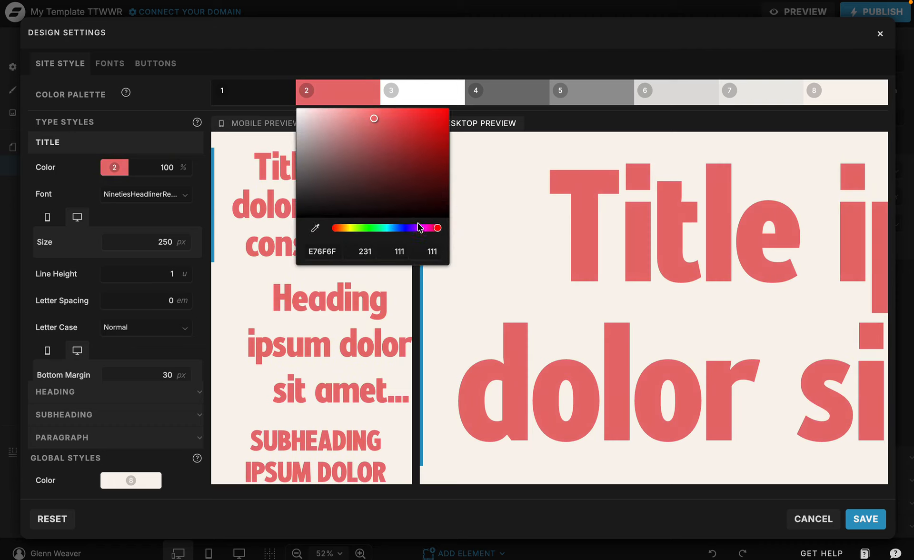
left_click_drag(355, 215, 423, 124)
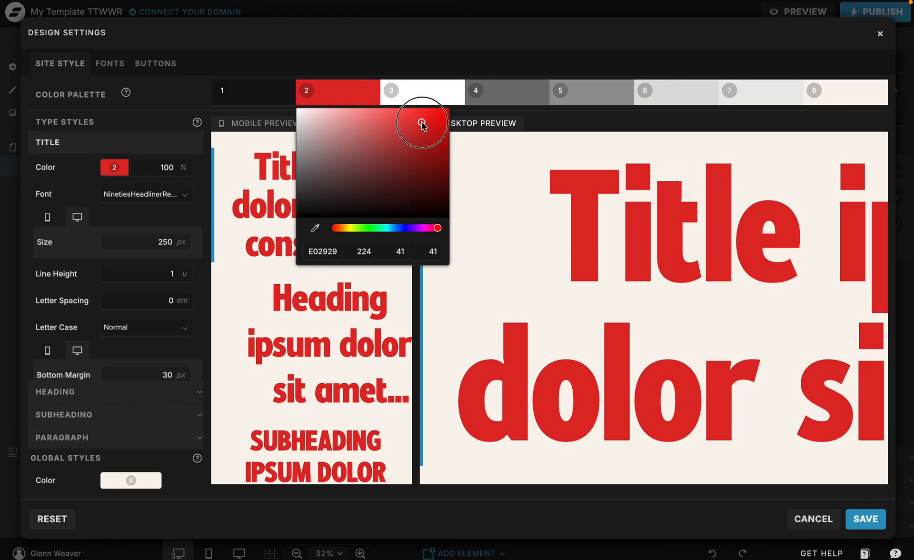
left_click(352, 95)
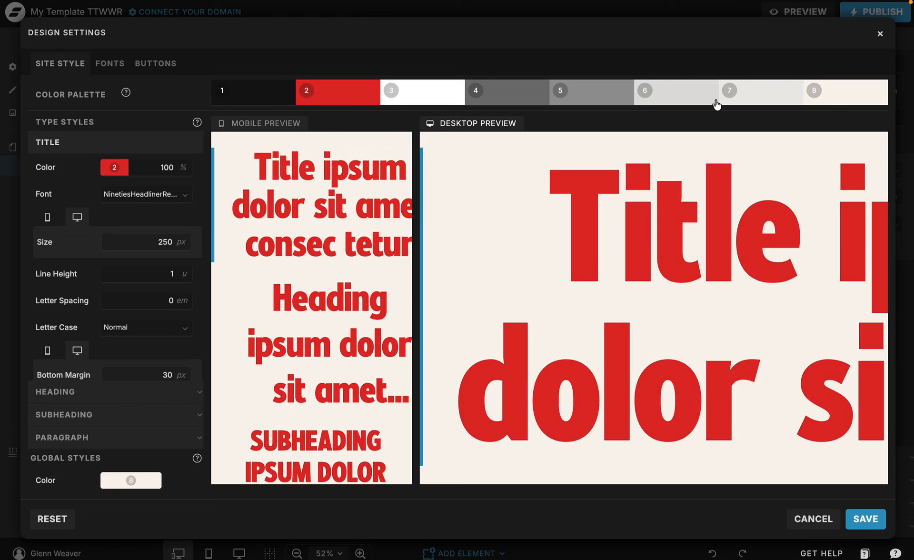
Change palette colour 3 to green, hex 4DA333
left_click(411, 98)
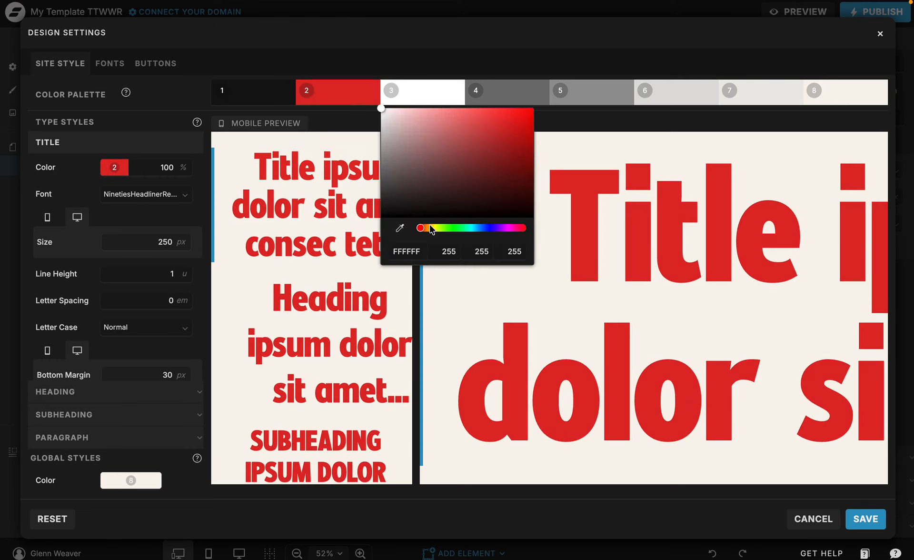
left_click_drag(430, 229, 447, 228)
left_click_drag(471, 155, 486, 150)
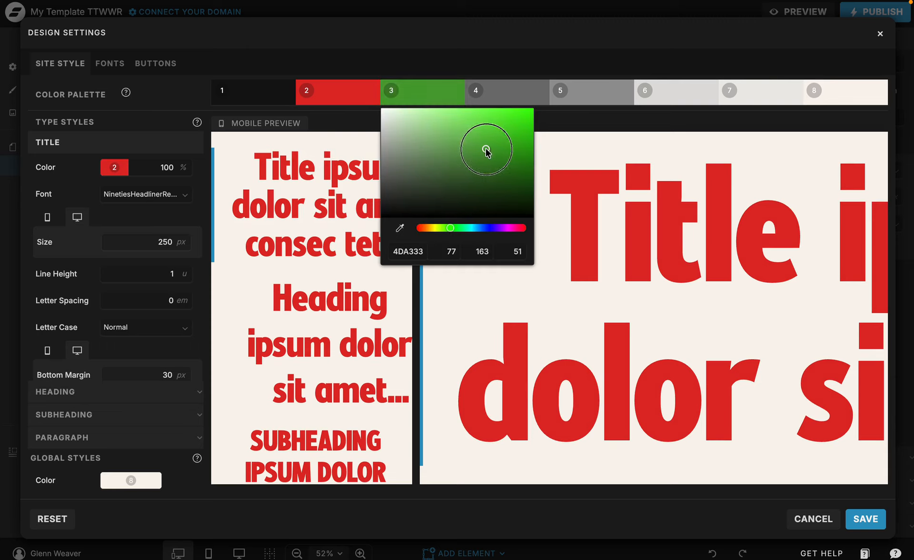
left_click(410, 58)
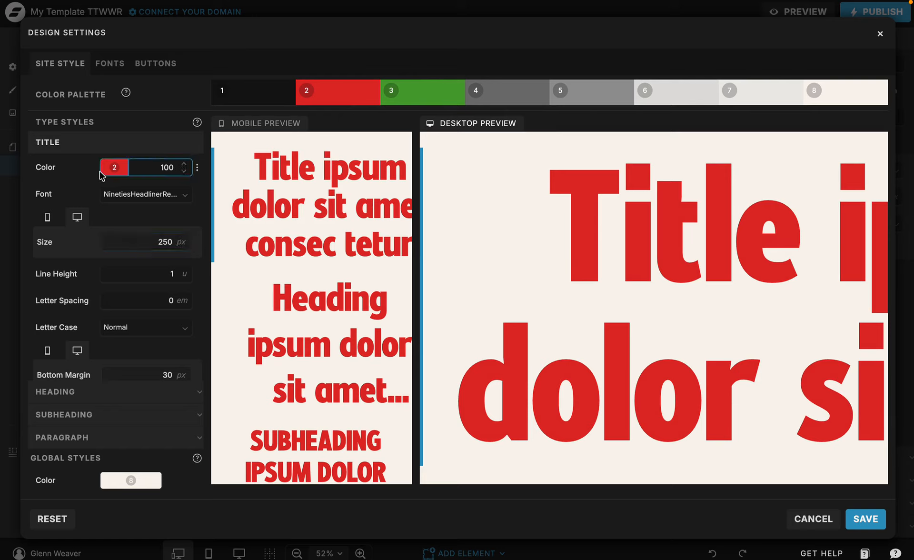
Check the Title colour's swatches and close the design settings without saving the palette changes
left_click(114, 170)
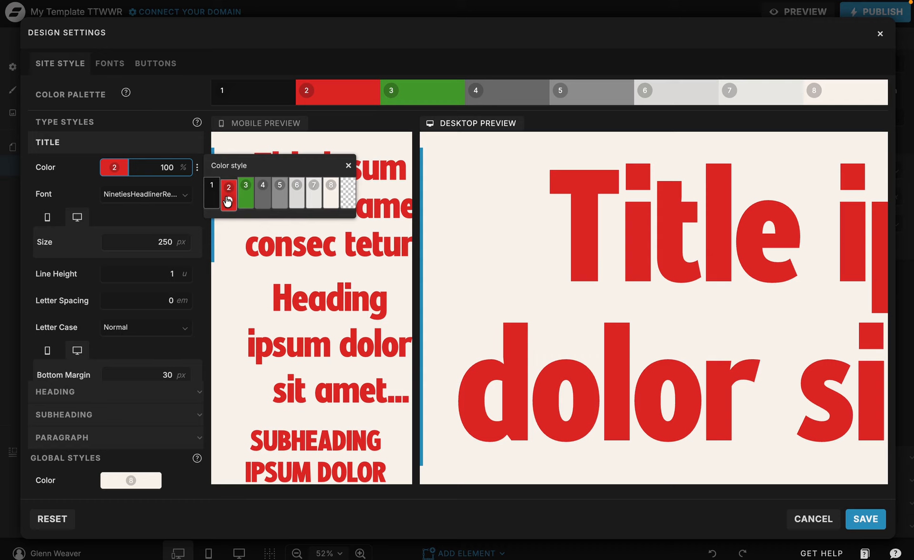
left_click(110, 169)
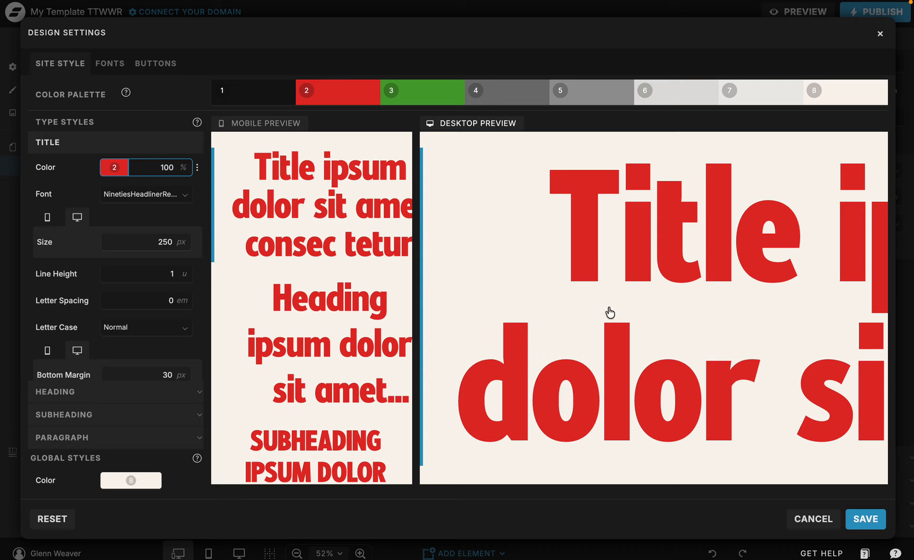
left_click(816, 524)
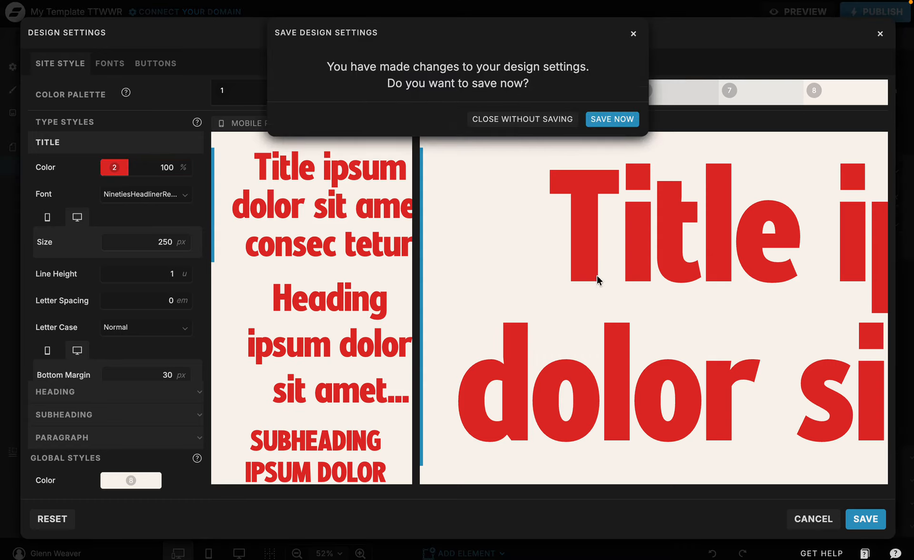
left_click(555, 120)
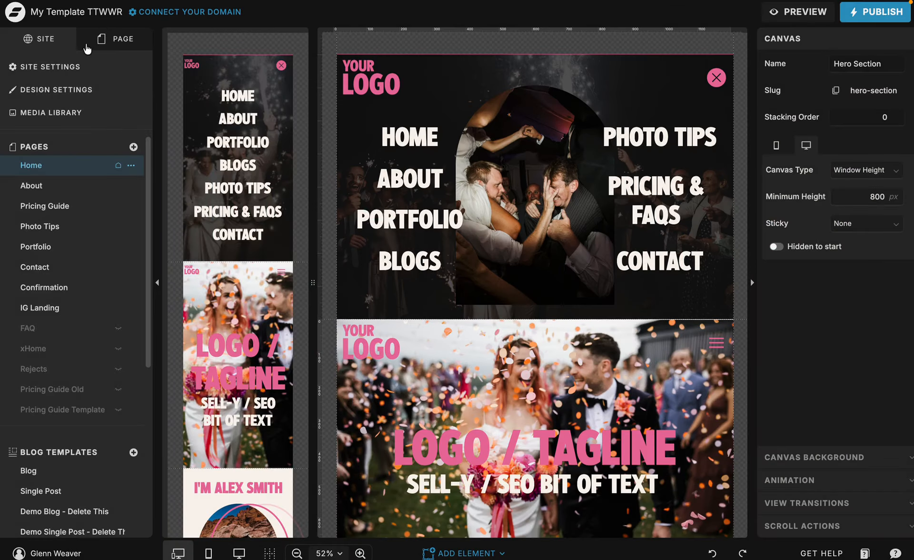
Reopen the design settings and inspect the hex code of palette colour 1
left_click(43, 96)
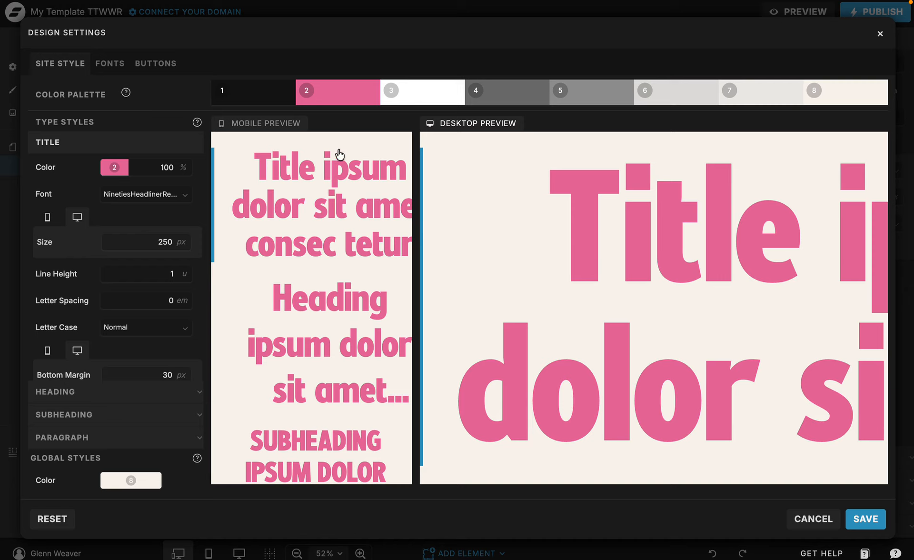
left_click(255, 102)
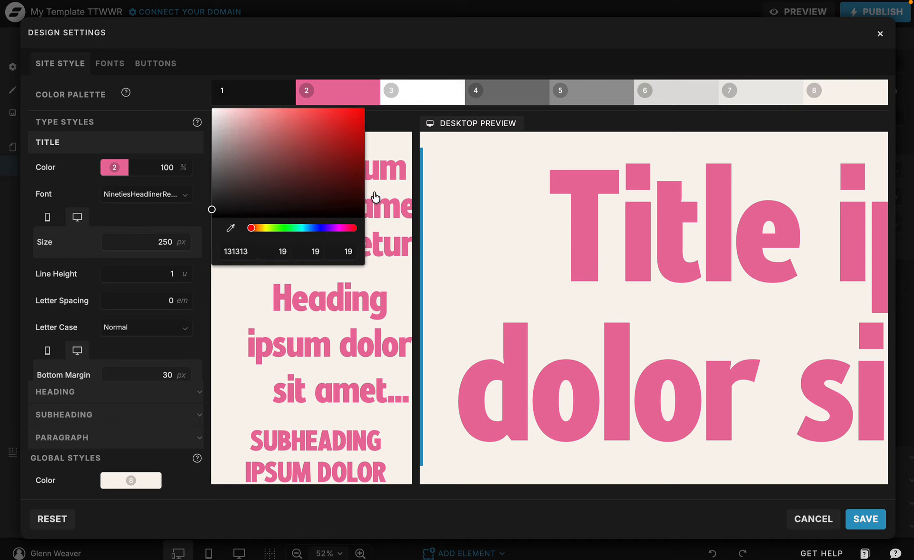
left_click(244, 251)
double_click(244, 252)
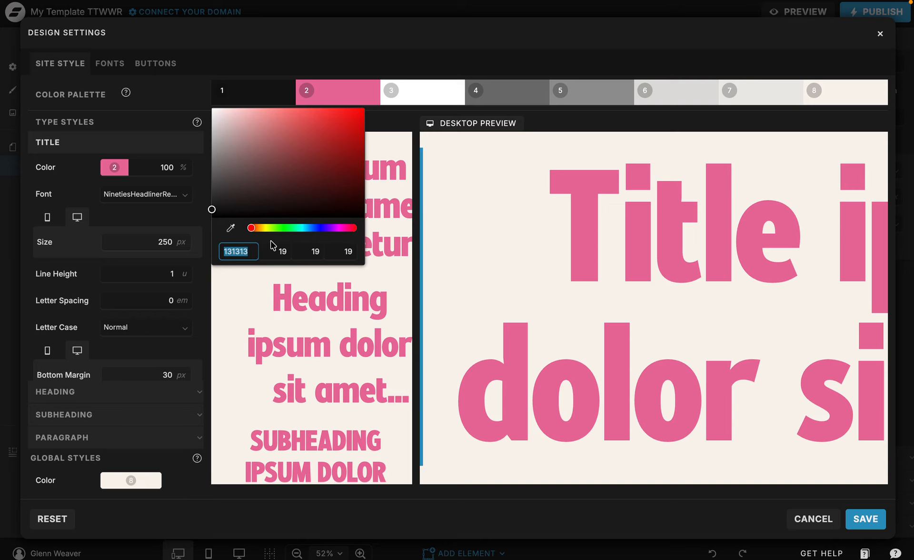
left_click(256, 101)
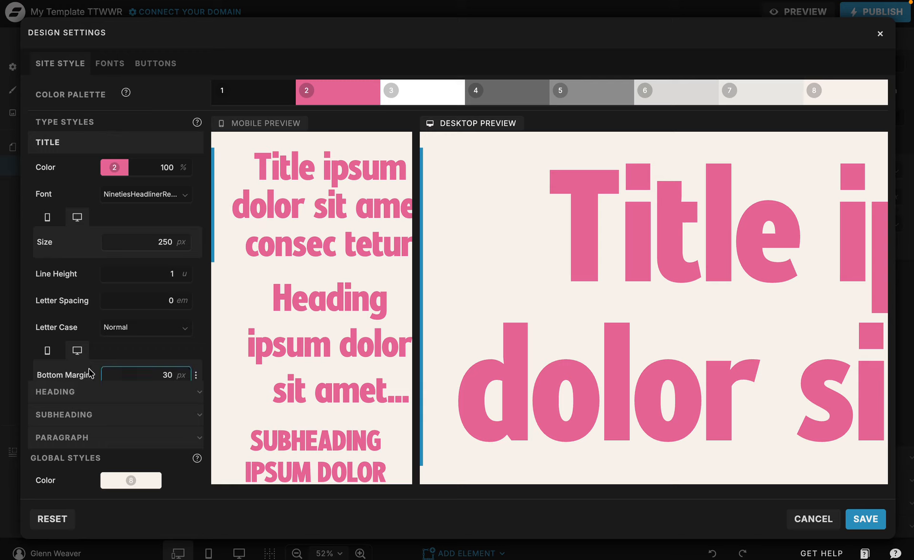
Look through the Heading, Subheading and Paragraph type styles and return to the Title style settings
left_click(90, 391)
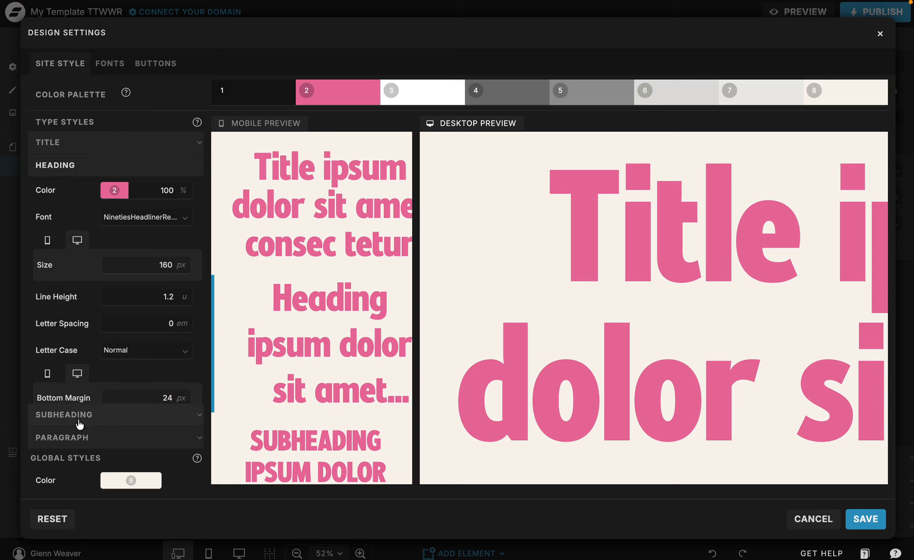
left_click(79, 415)
left_click(79, 437)
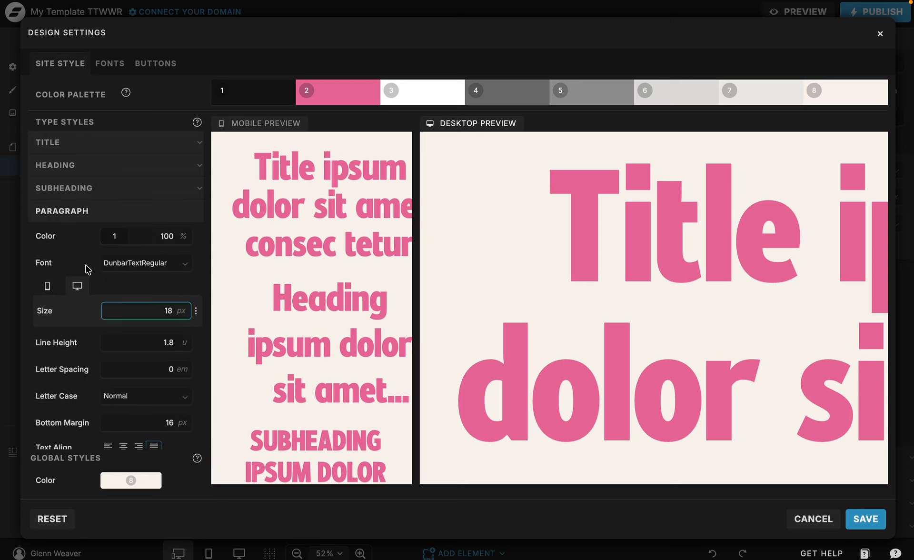
left_click(104, 150)
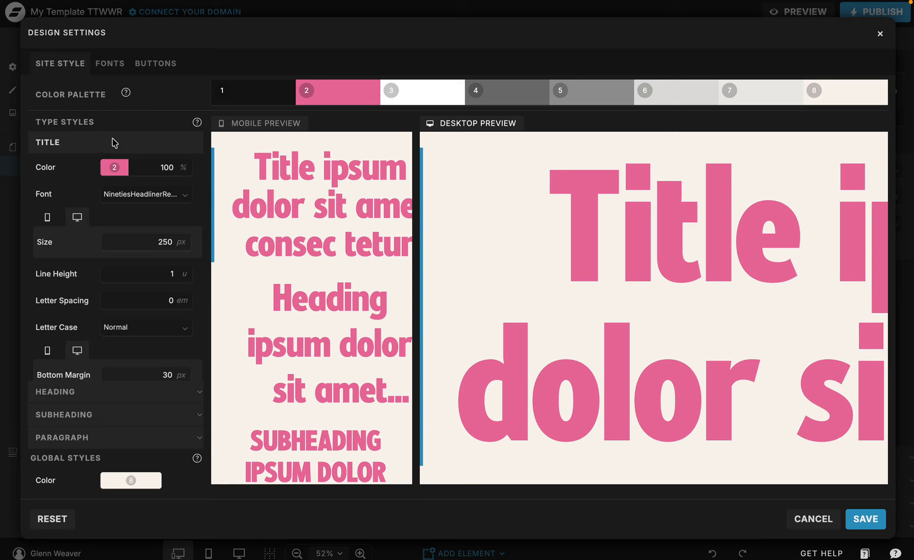
scroll(98, 154, "down", 1)
scroll(98, 154, "up", 1)
Try palette colour 1 on the Title style, compare the mobile and desktop previews, and restore palette colour 2
left_click(114, 167)
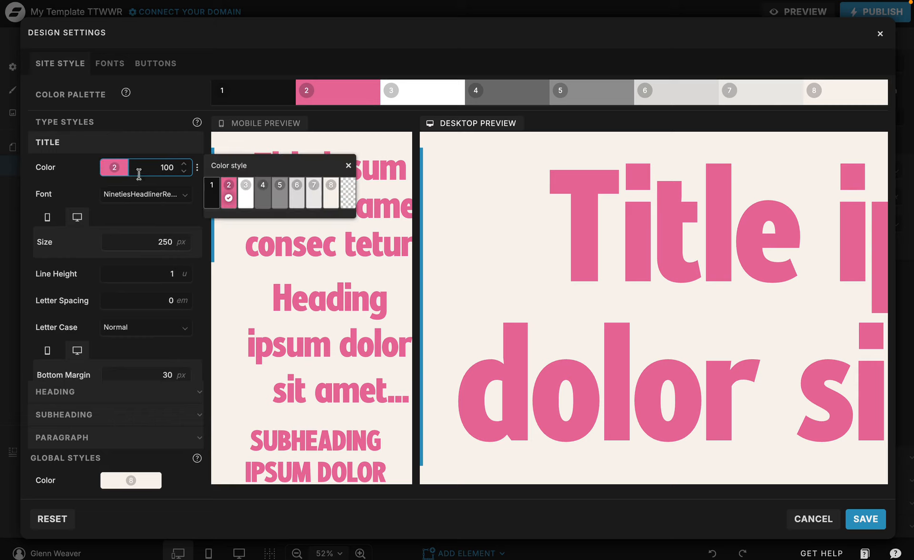
left_click(209, 200)
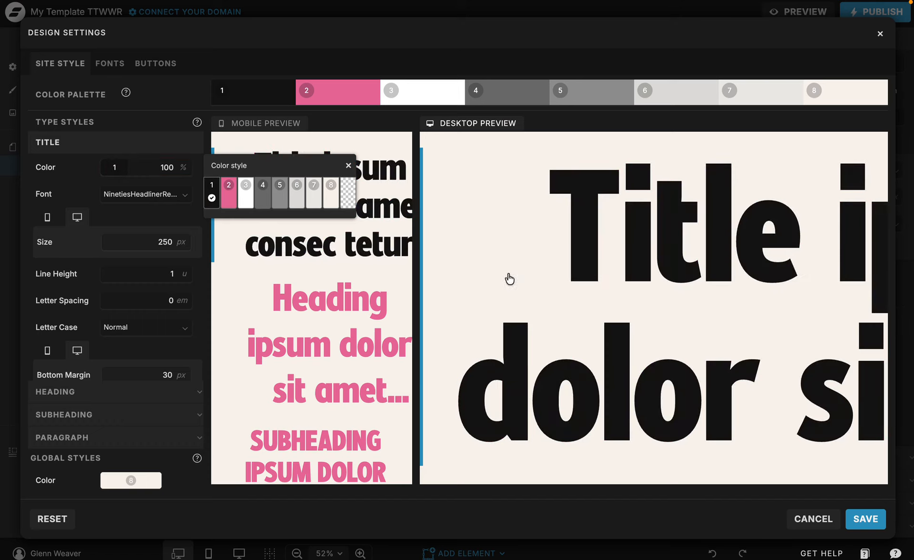
scroll(352, 240, "down", 2)
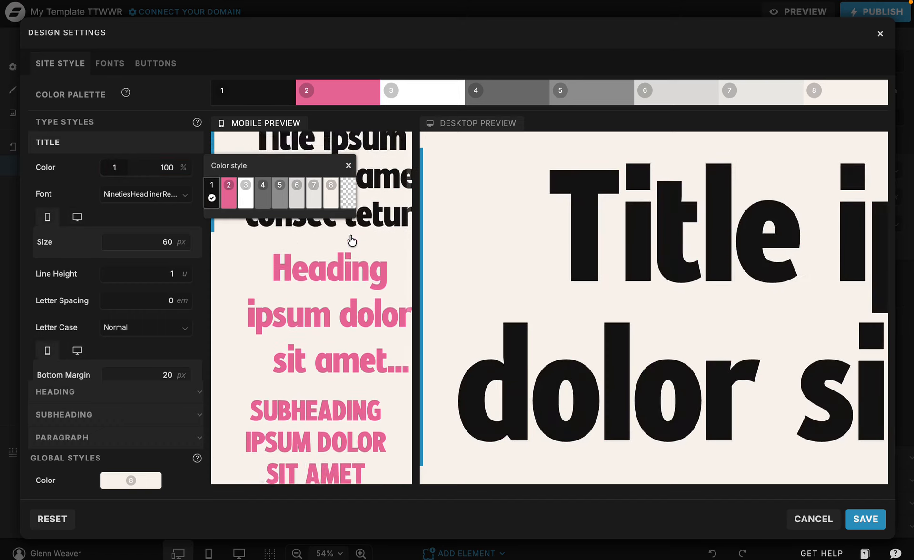
scroll(352, 241, "down", 2)
scroll(351, 241, "up", 3)
scroll(712, 312, "down", 4)
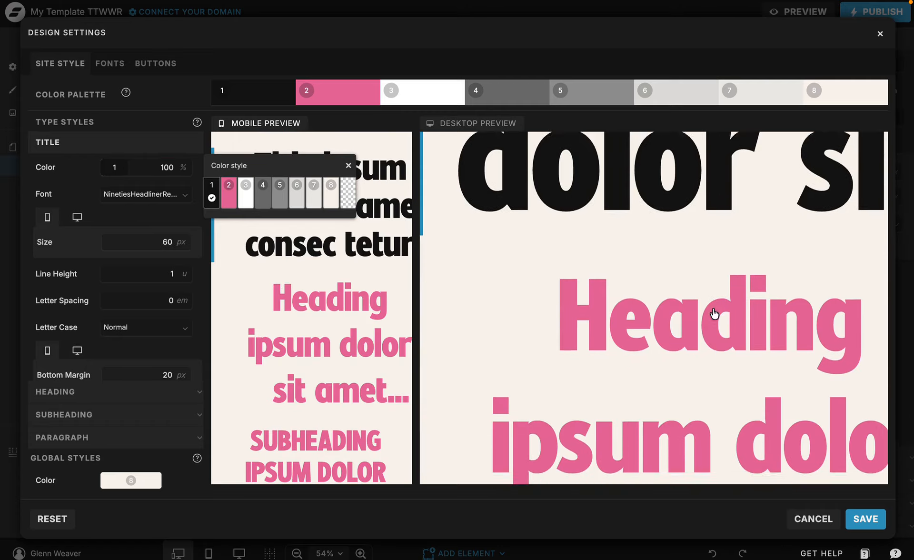
scroll(713, 312, "down", 3)
scroll(626, 198, "up", 6)
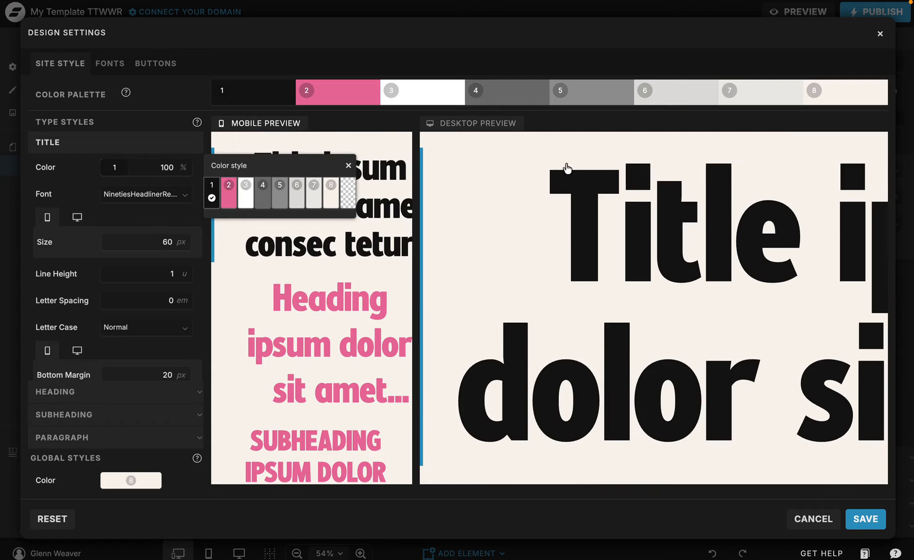
left_click(229, 195)
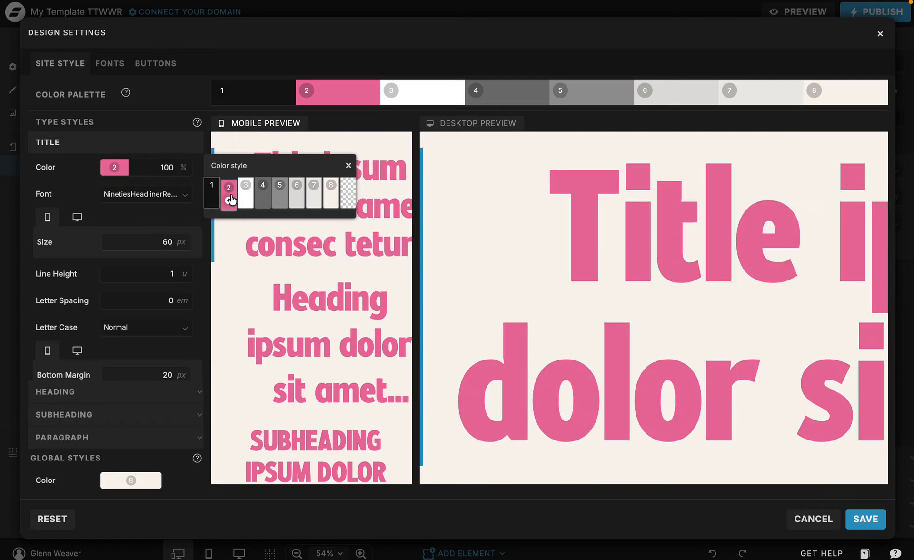
Try Montserrat Normal and DunbarTextRegular as the Title font and restore NinetiesHeadlinerRegular
left_click(142, 194)
left_click(144, 262)
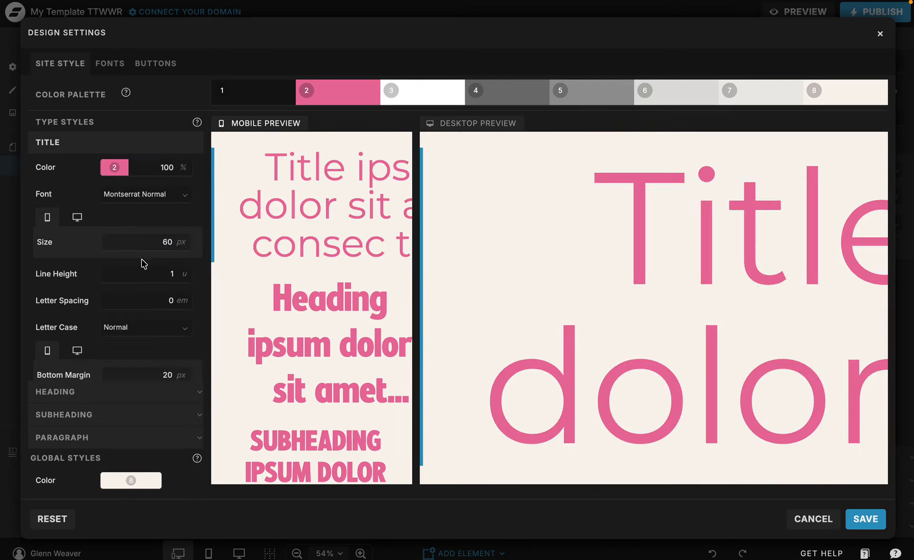
left_click(139, 196)
left_click(144, 229)
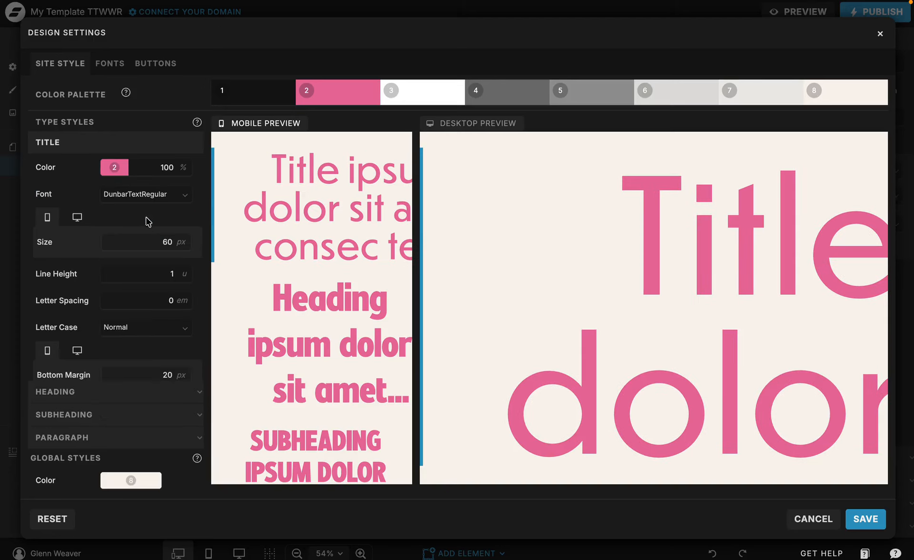
left_click(150, 200)
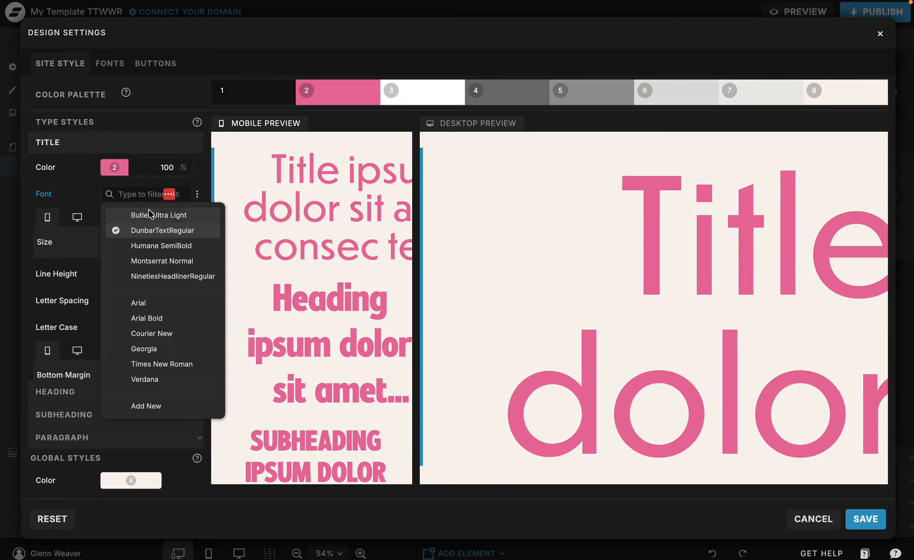
left_click(156, 276)
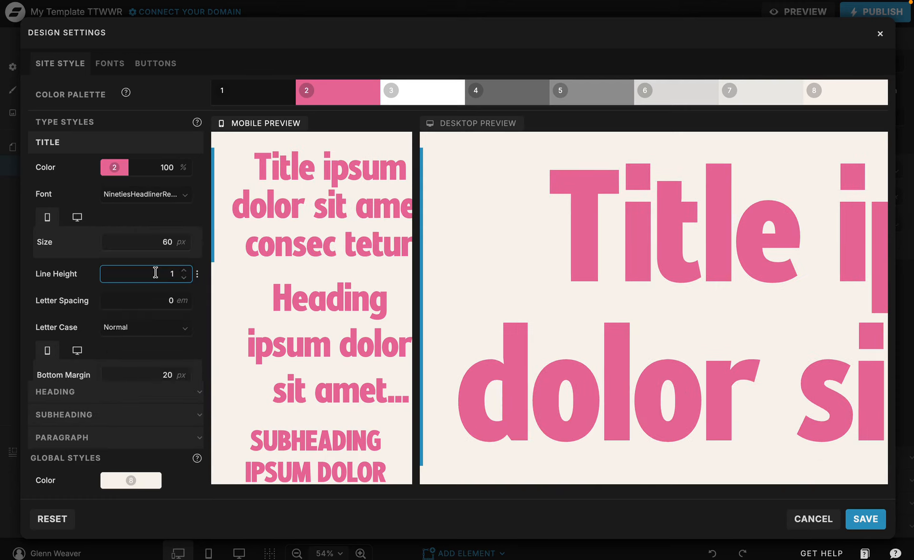
Increase the Title style's mobile font size to 67 px
scroll(119, 221, "down", 1)
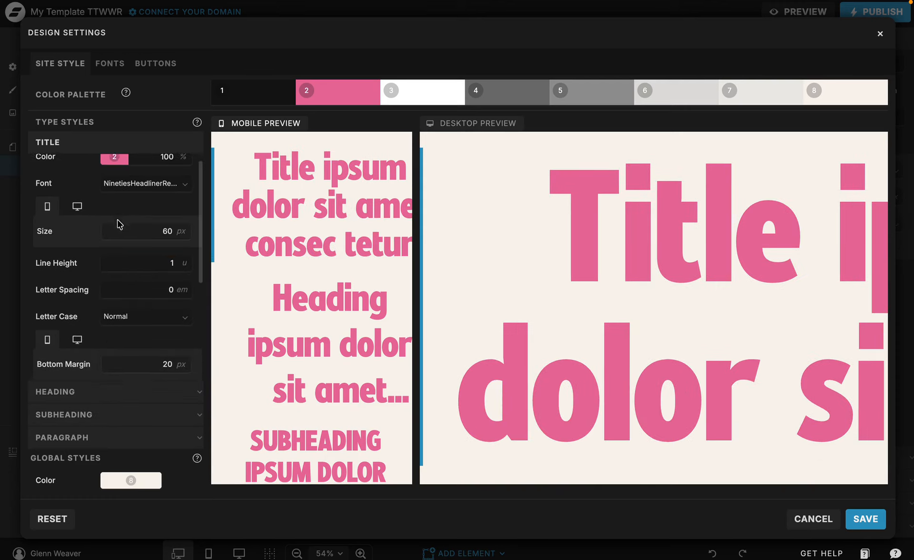
left_click(183, 223)
left_click(183, 223)
left_click(184, 222)
left_click(183, 223)
left_click(183, 223)
left_click(183, 223)
left_click(183, 223)
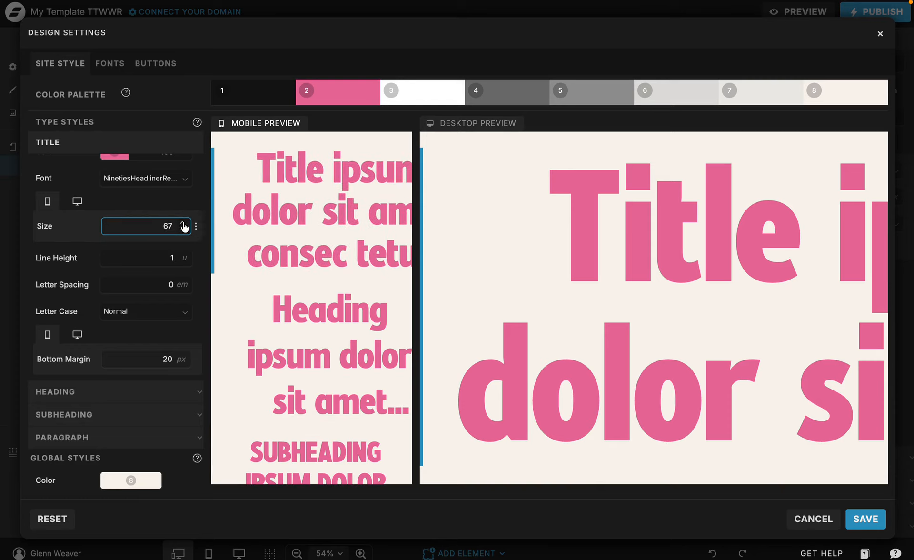
Reduce the Title style's mobile font size to 61 px
left_click(183, 231)
left_click(183, 231)
left_click(183, 230)
left_click(183, 230)
left_click(183, 230)
left_click(182, 230)
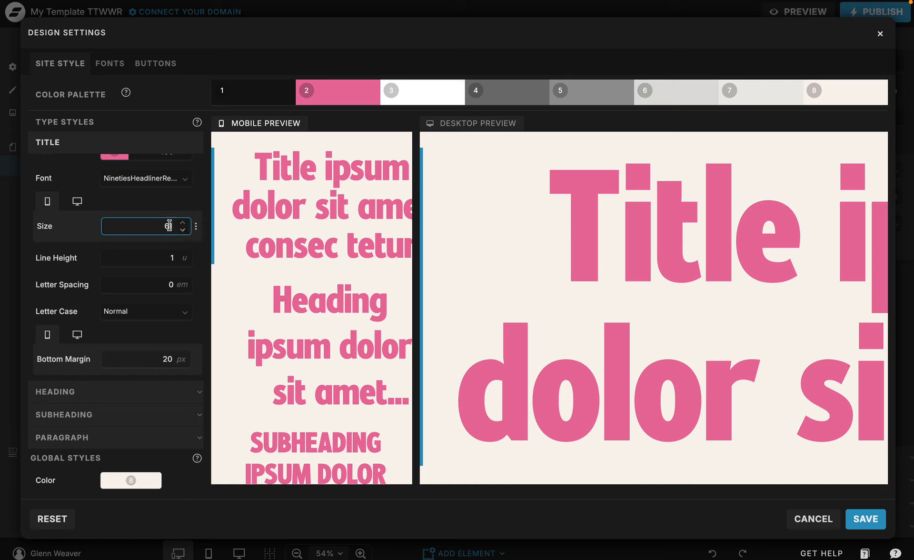
Reduce the Title style's mobile font size by one more pixel
left_click(183, 230)
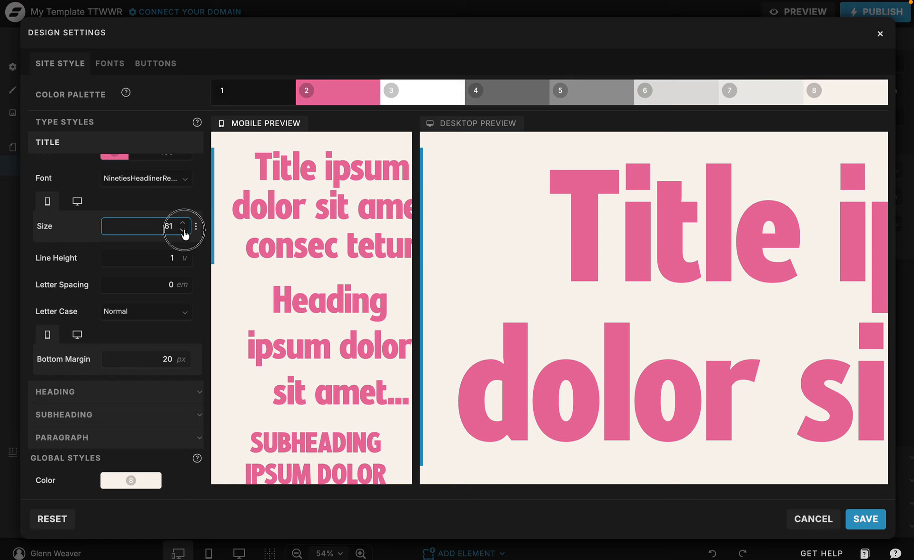
Try a desktop font size of 244 px on the Title style and restore 250 px
left_click(80, 203)
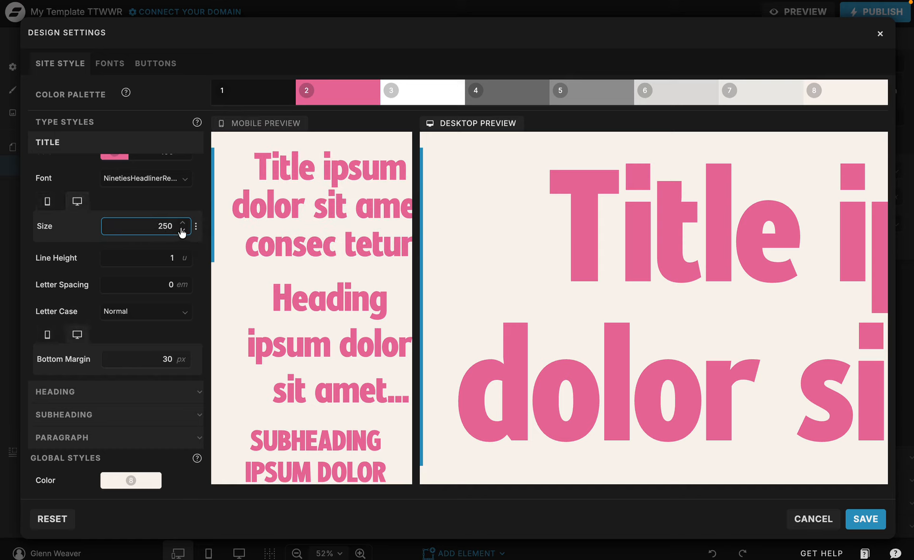
left_click(183, 231)
left_click(183, 231)
left_click(182, 230)
left_click(182, 231)
left_click(183, 231)
left_click(183, 230)
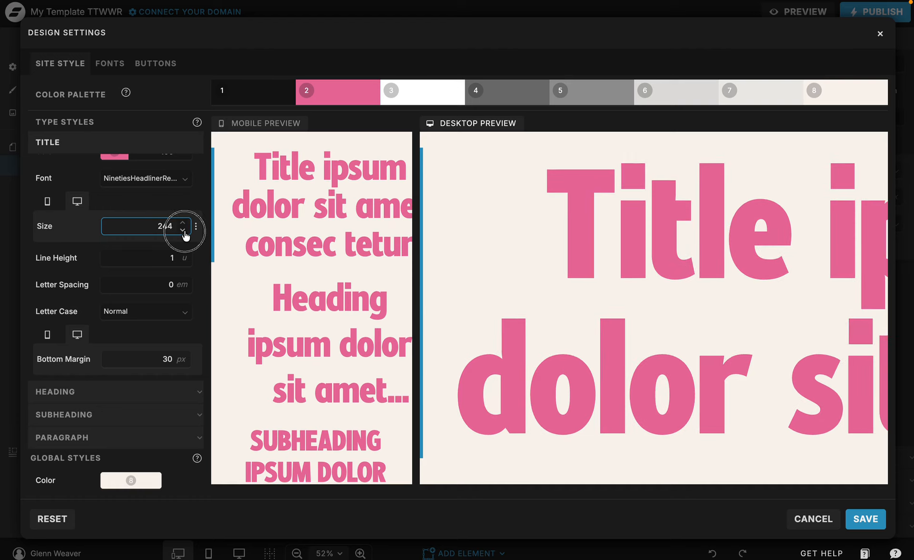
left_click(183, 221)
left_click(183, 221)
left_click(182, 221)
left_click(183, 222)
left_click(183, 222)
left_click(183, 222)
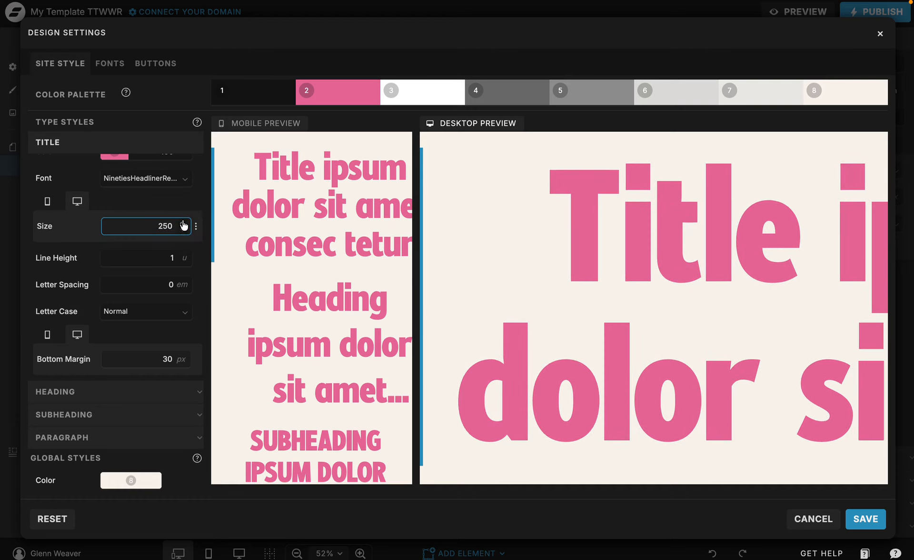
Try a reduced line height on the Title style, such as 0.9, and restore it to 1
scroll(150, 233, "down", 1)
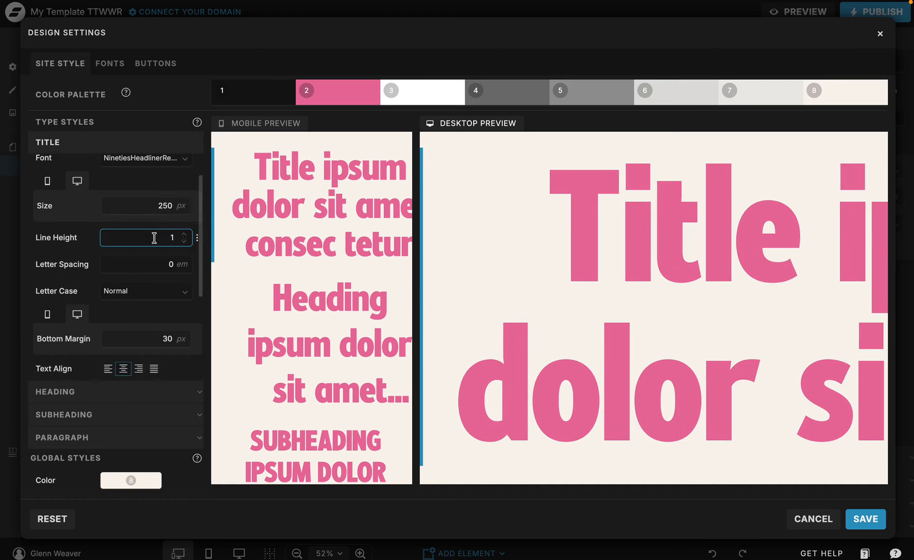
left_click(184, 241)
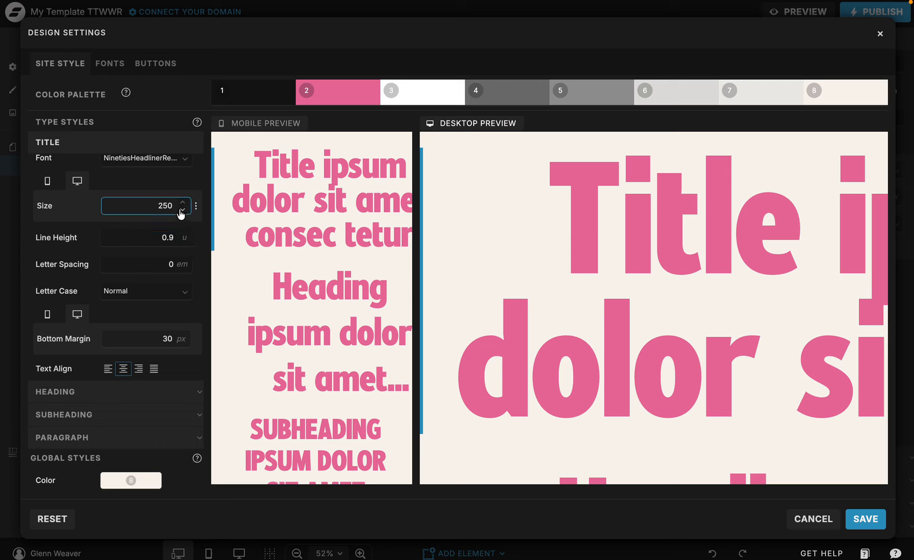
left_click(184, 242)
left_click(184, 242)
left_click(184, 234)
left_click(185, 234)
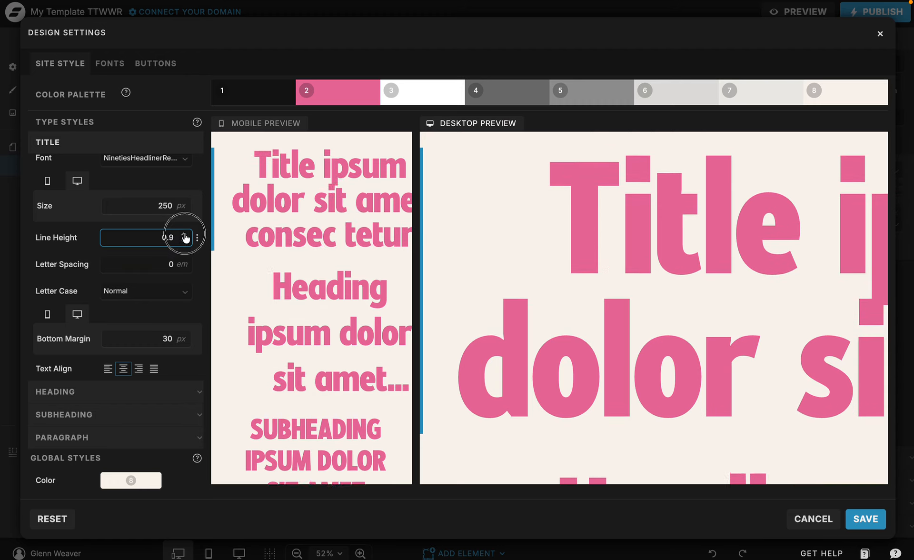
left_click(185, 233)
Try a letter spacing of 0.1 em on the Title style and restore 0 em
scroll(186, 238, "down", 1)
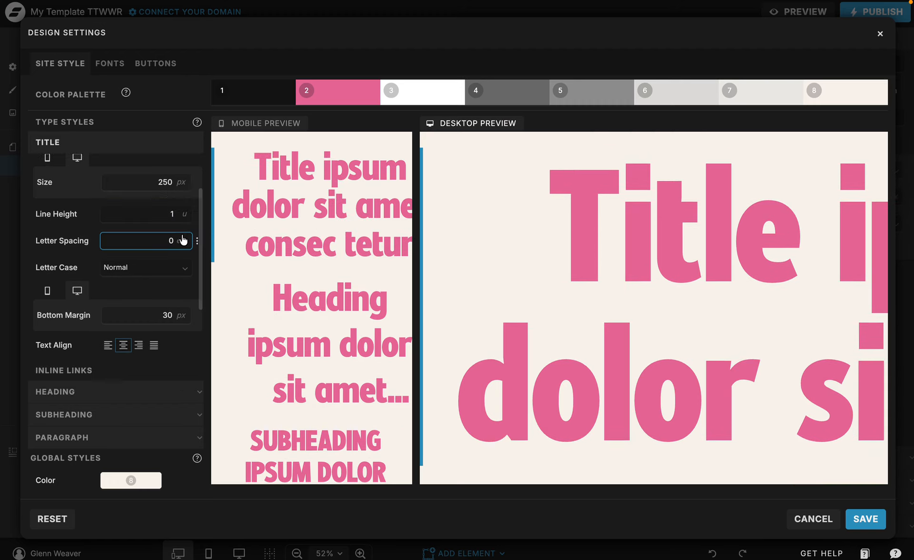
left_click(184, 237)
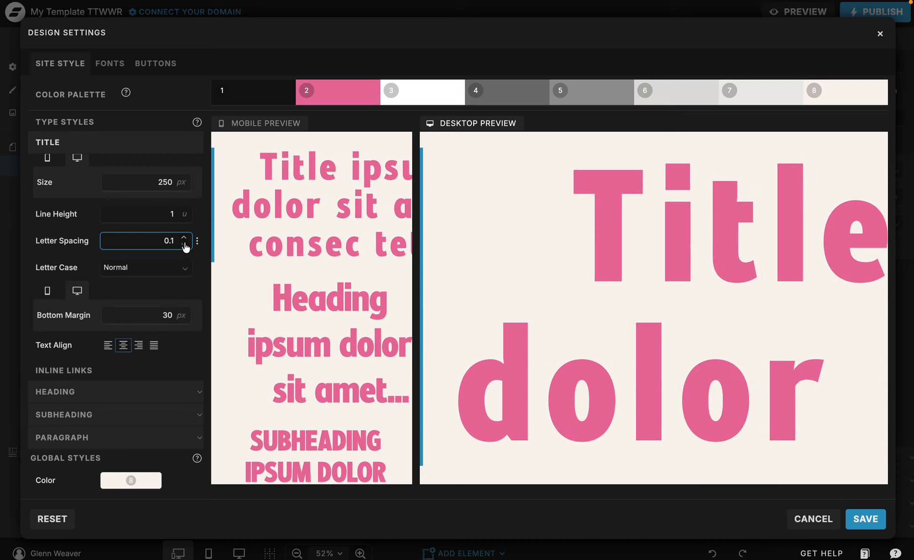
left_click(184, 245)
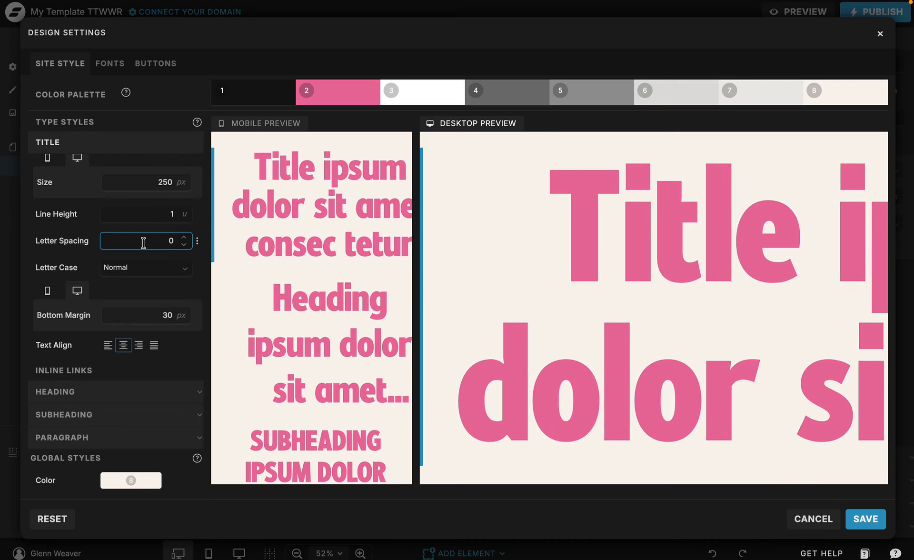
Try the UPPERCASE, lowercase and Title Case letter cases on the Title style and restore Normal
scroll(172, 238, "down", 2)
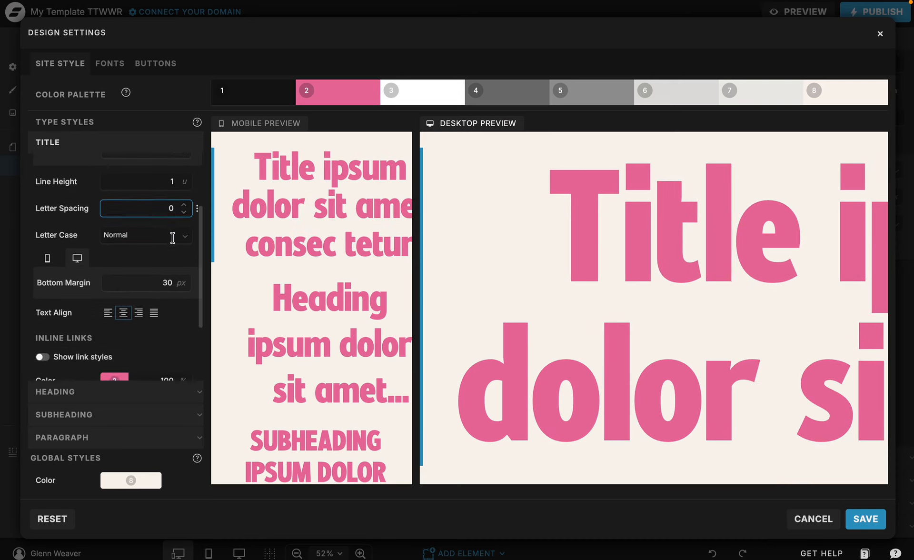
left_click(177, 230)
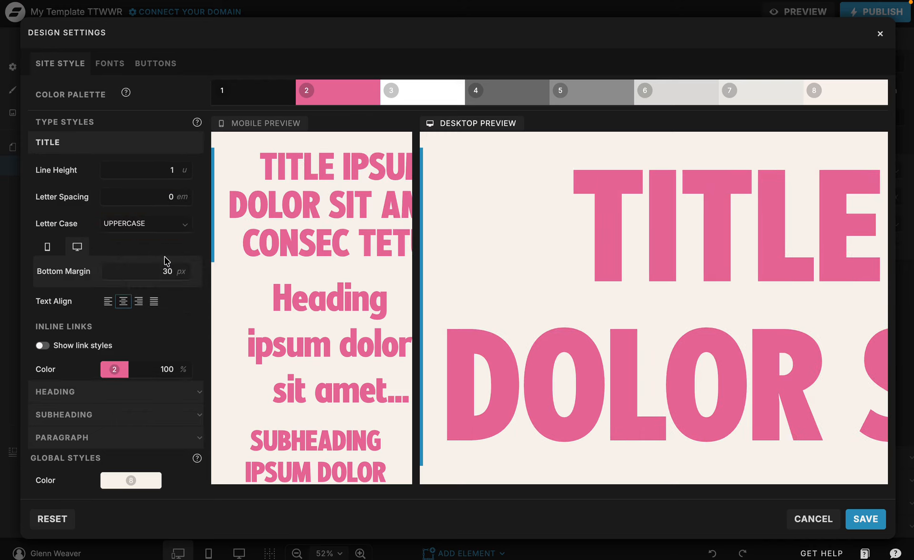
left_click(168, 228)
left_click(159, 271)
left_click(167, 229)
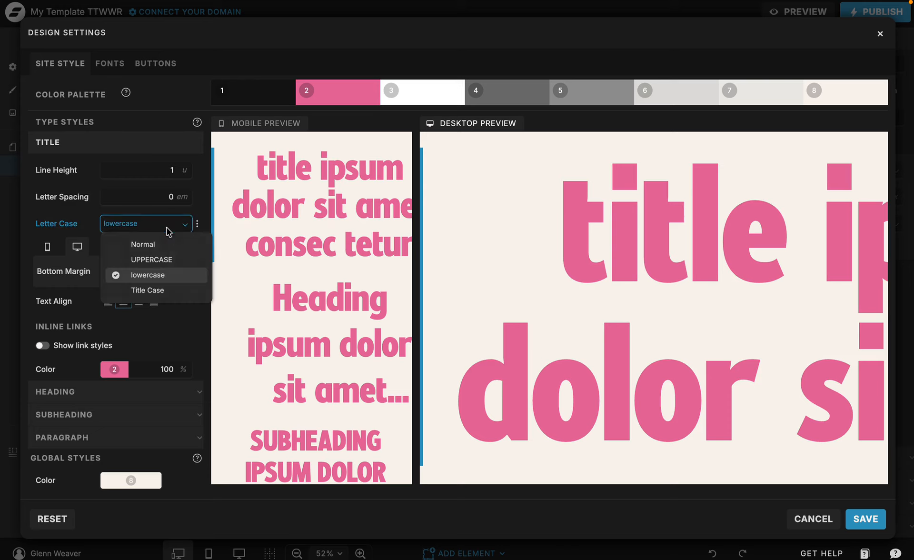
left_click(157, 289)
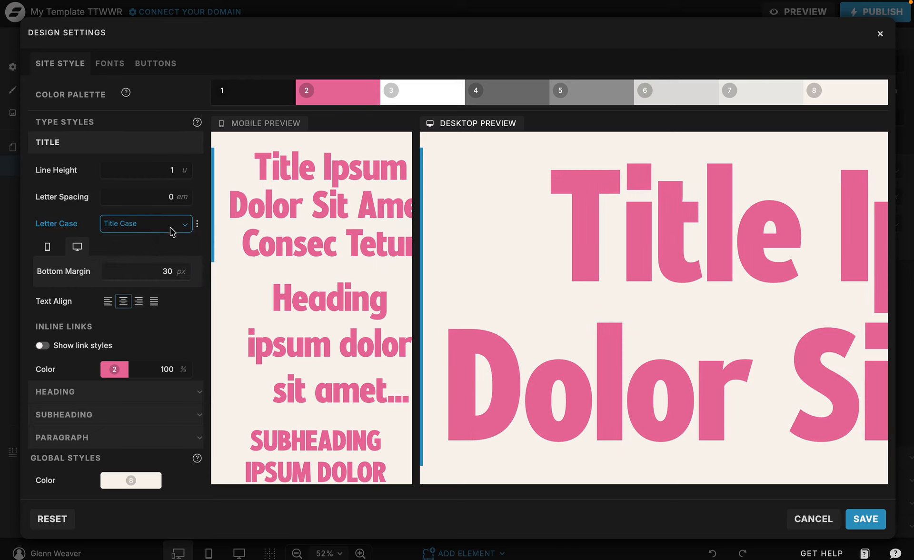
left_click(169, 228)
left_click(161, 244)
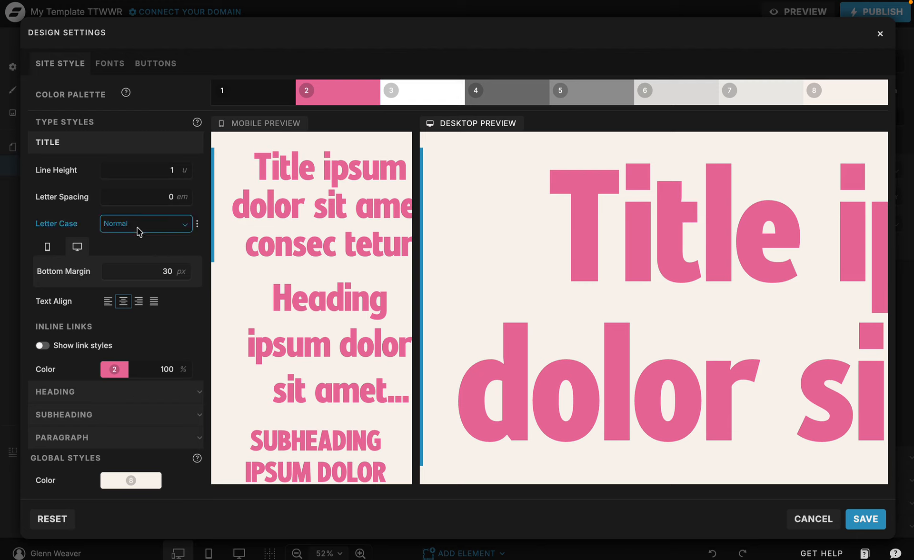
Try a desktop bottom margin of 25 px on the Title style, check the spacing above the Heading, and restore 30 px
scroll(139, 231, "down", 3)
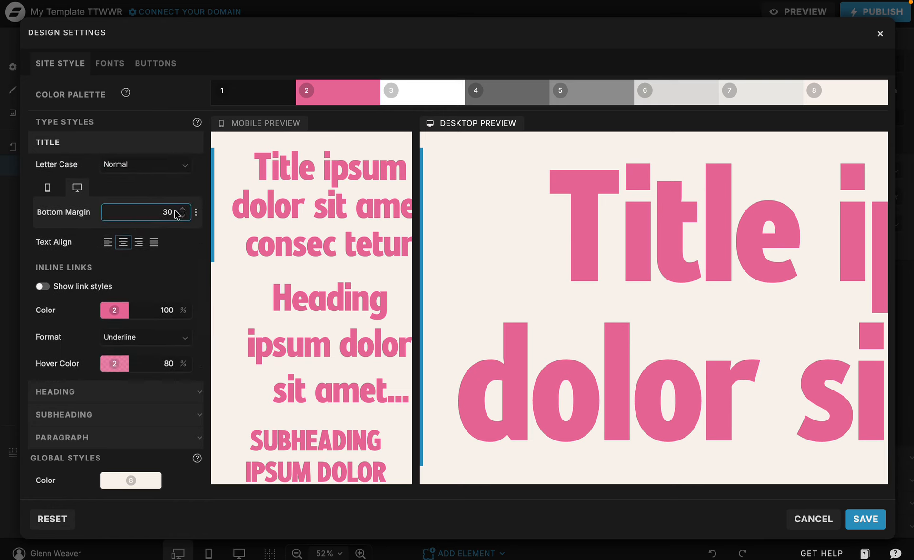
left_click(183, 216)
left_click(183, 216)
left_click(183, 216)
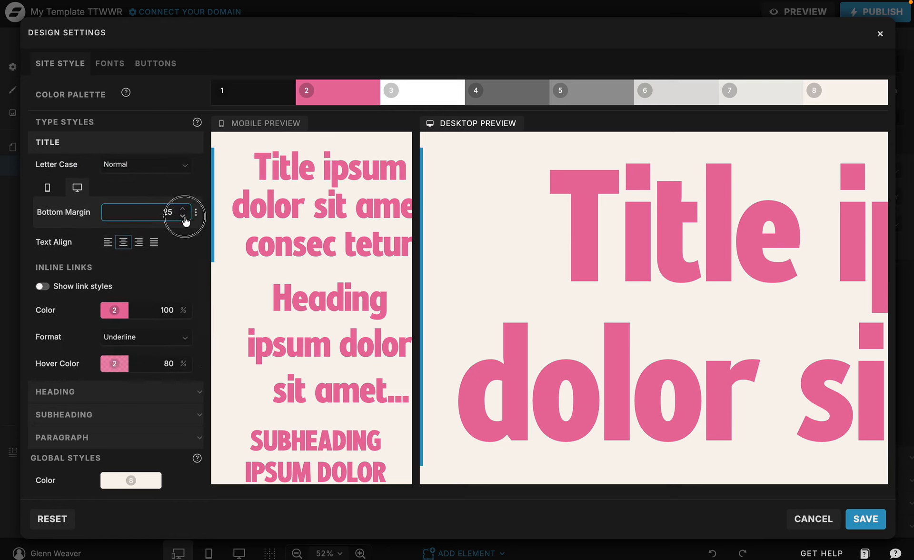
scroll(539, 336, "down", 3)
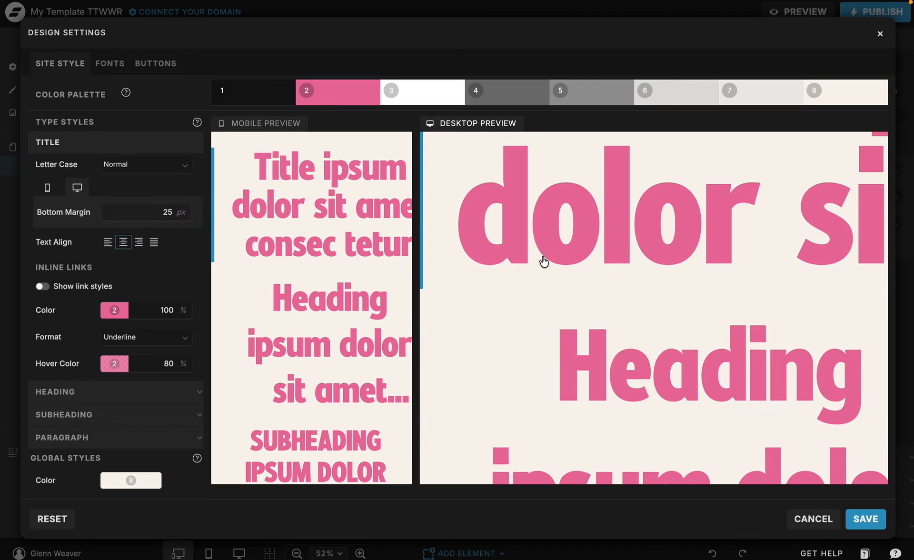
left_click(184, 210)
left_click(184, 210)
left_click(183, 209)
left_click(184, 210)
left_click(183, 209)
left_click(184, 210)
left_click(184, 215)
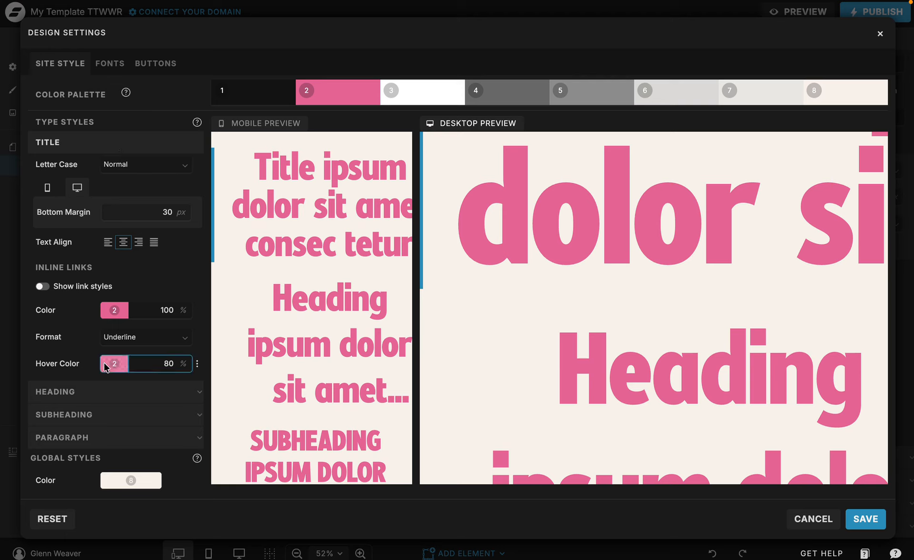
Look through the Heading, Subheading and Paragraph type style settings and examine how these styles appear in the desktop preview
left_click(99, 392)
left_click(93, 416)
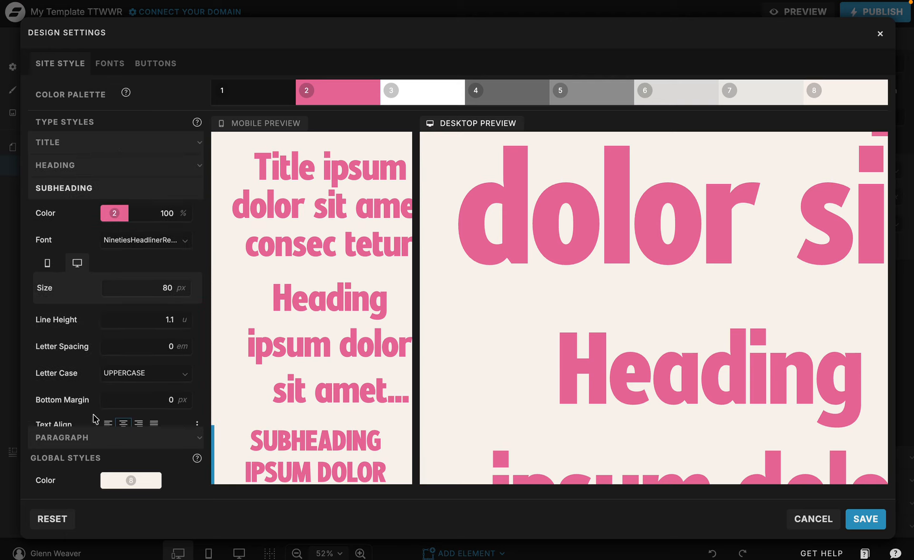
left_click(93, 432)
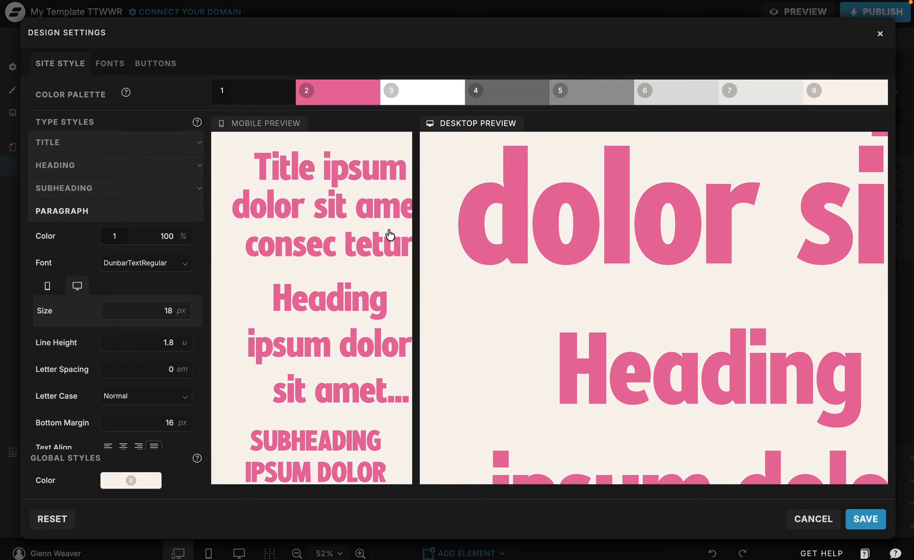
scroll(585, 263, "up", 3)
scroll(585, 265, "down", 7)
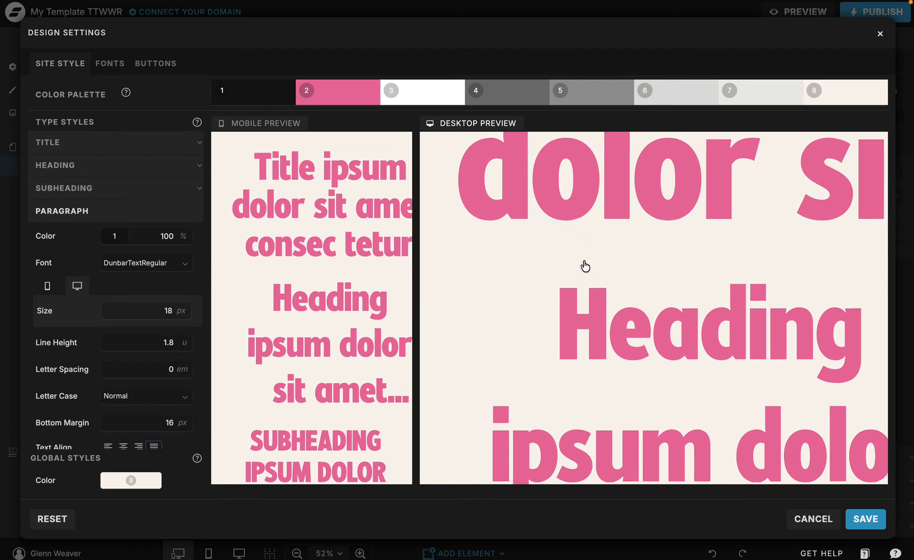
scroll(614, 305, "down", 3)
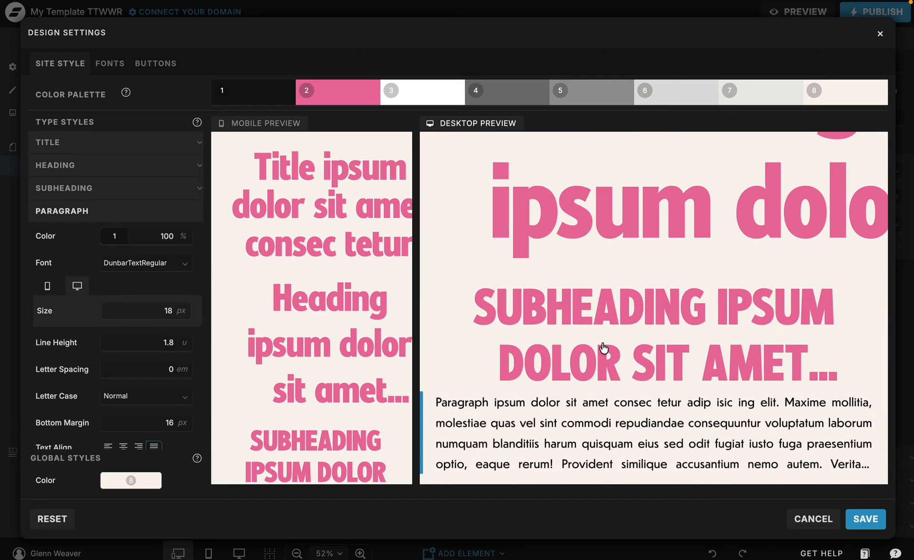
scroll(526, 271, "up", 1)
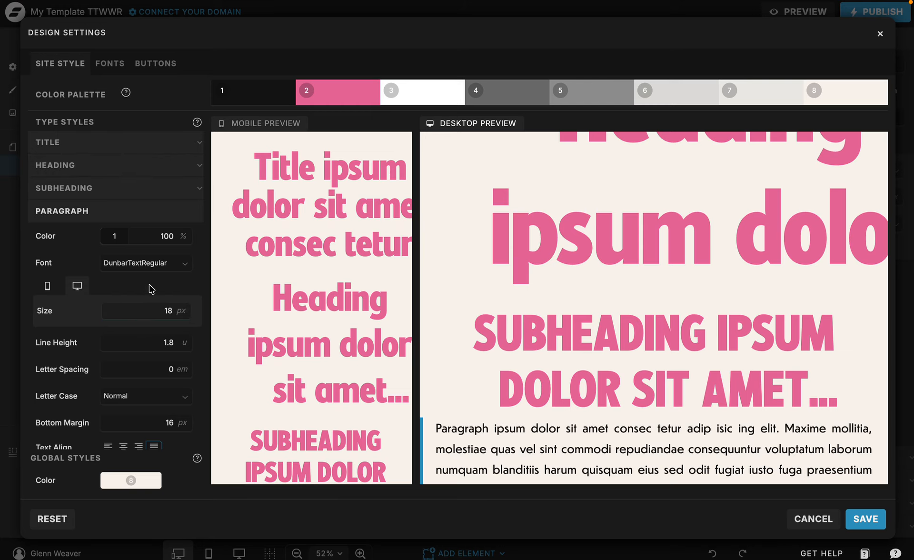
scroll(645, 255, "up", 5)
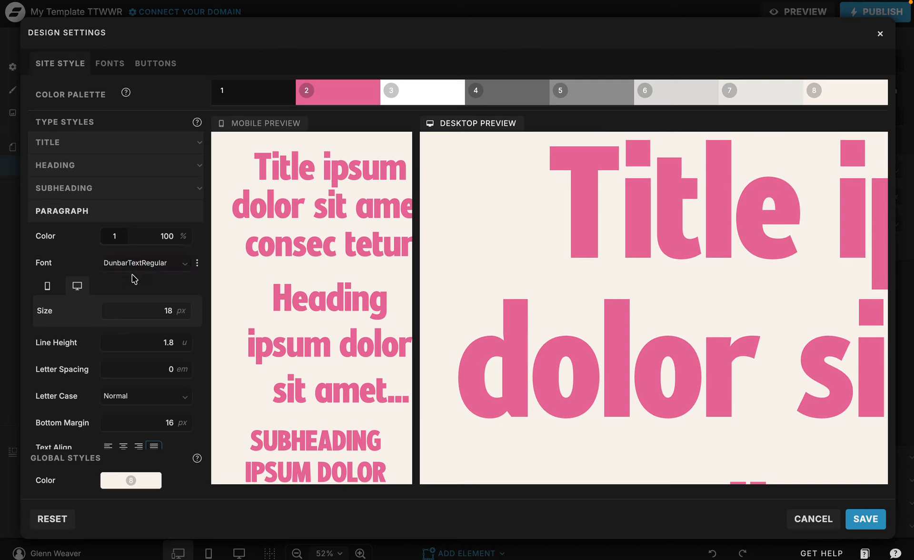
Turn on the display of inline link styles from the Paragraph settings, with the paragraph sample in view in the desktop preview
scroll(135, 281, "down", 4)
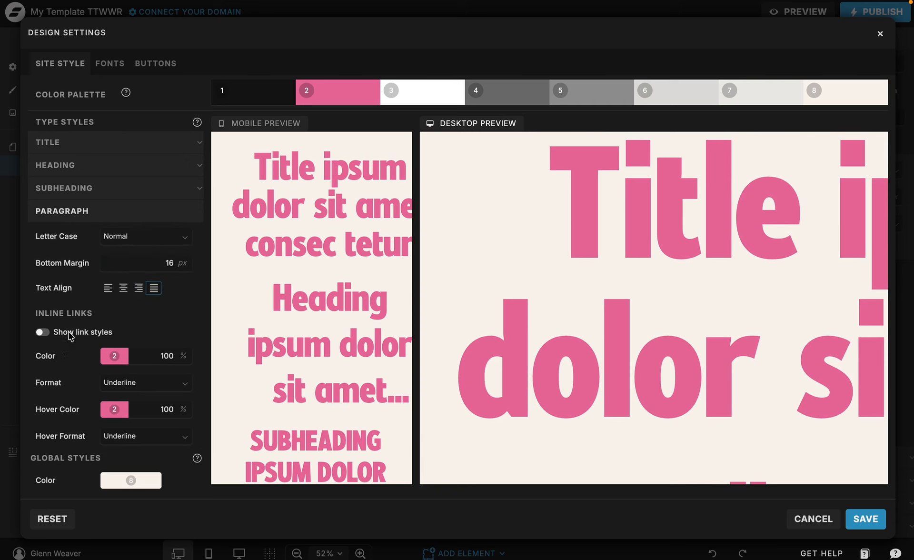
scroll(511, 319, "down", 10)
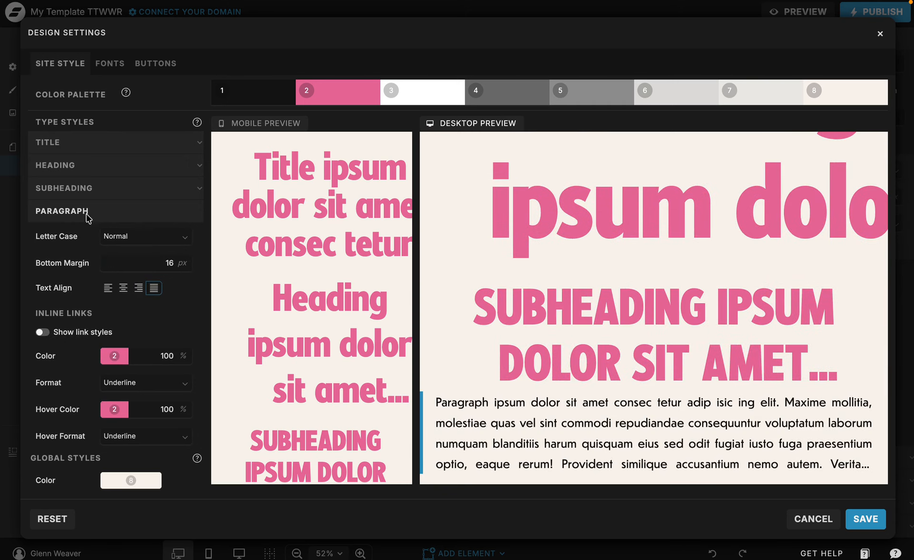
left_click(44, 333)
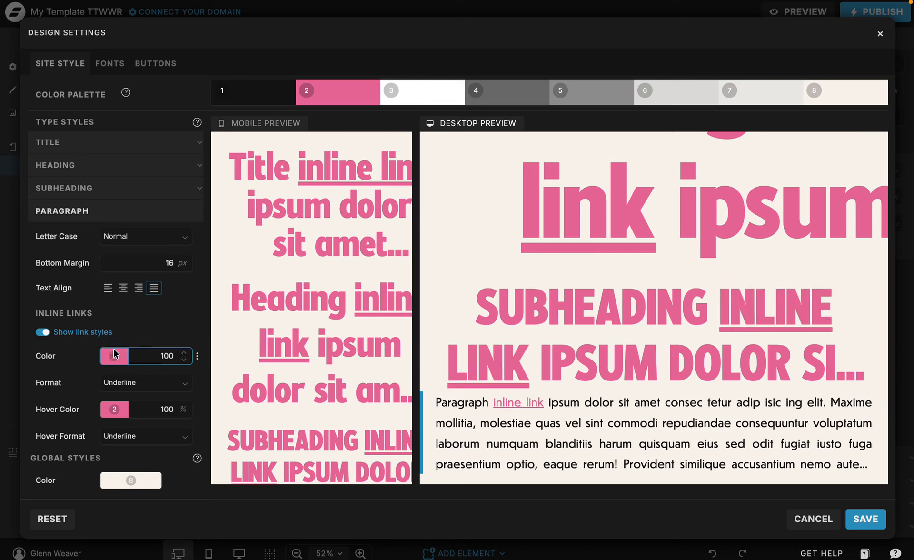
Try palette colour 1 as the Paragraph inline link hover colour, toggle the link styles display off and on, and restore palette colour 2
left_click(113, 409)
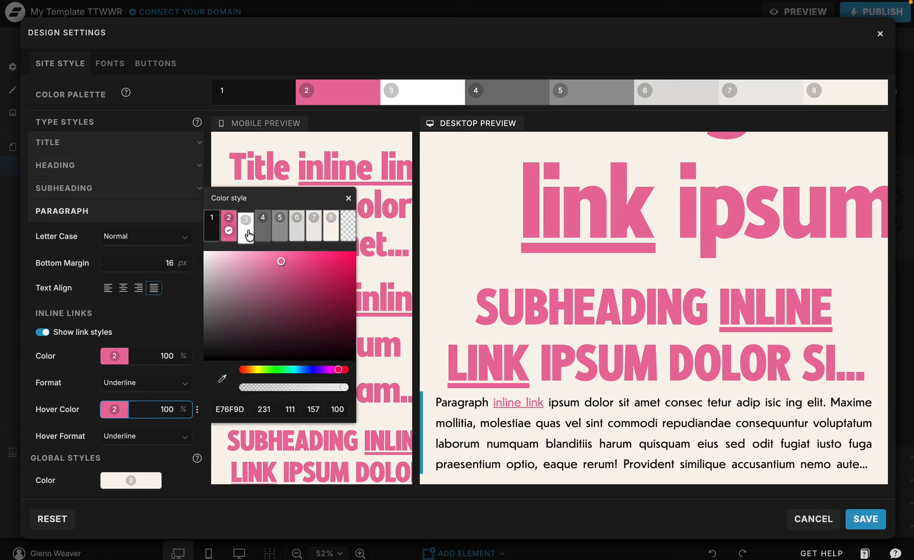
left_click(209, 237)
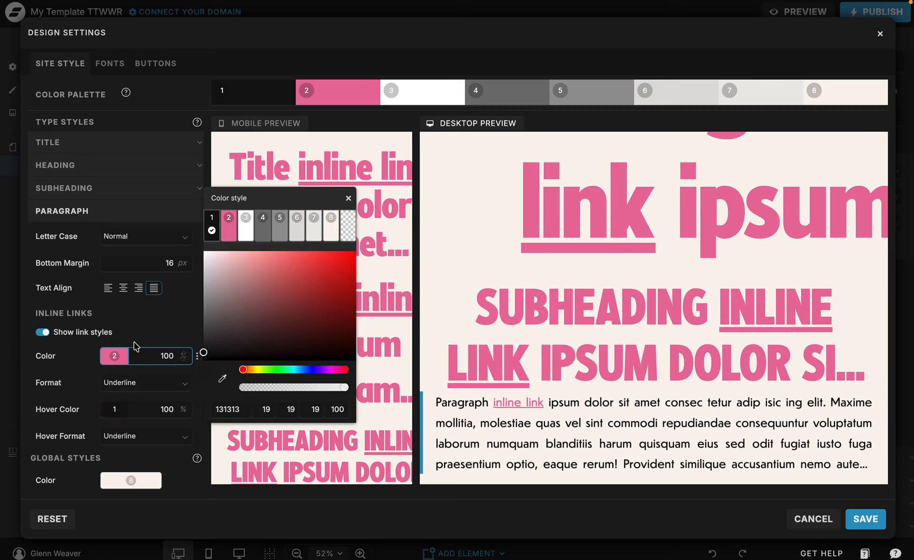
left_click(150, 337)
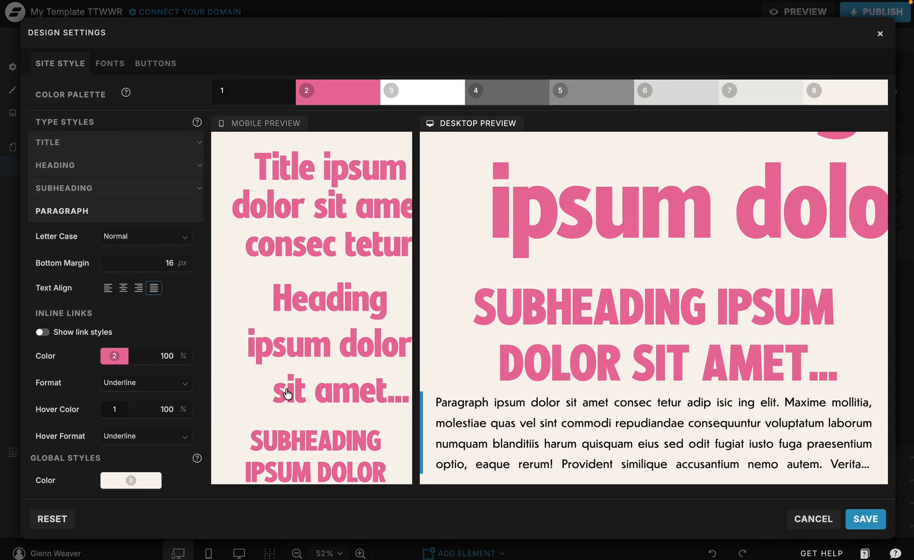
left_click(75, 337)
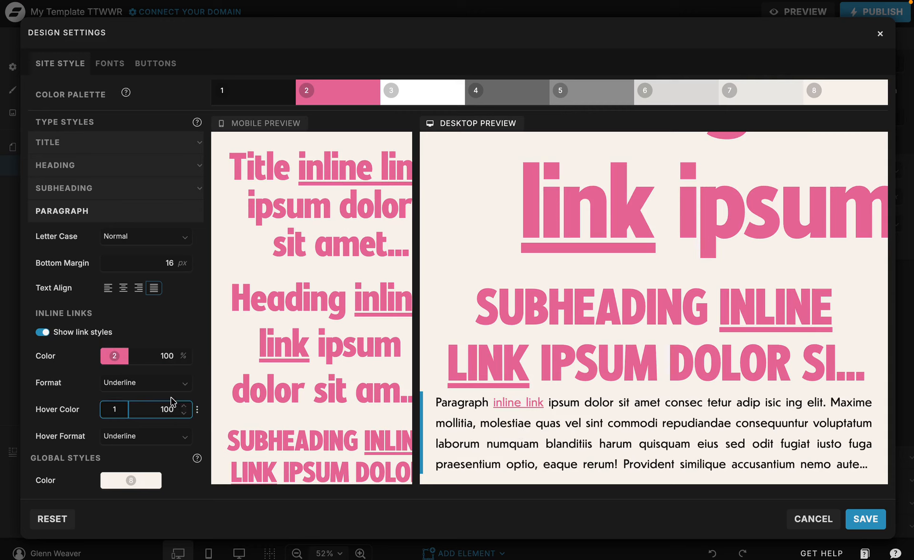
left_click(114, 410)
left_click(229, 224)
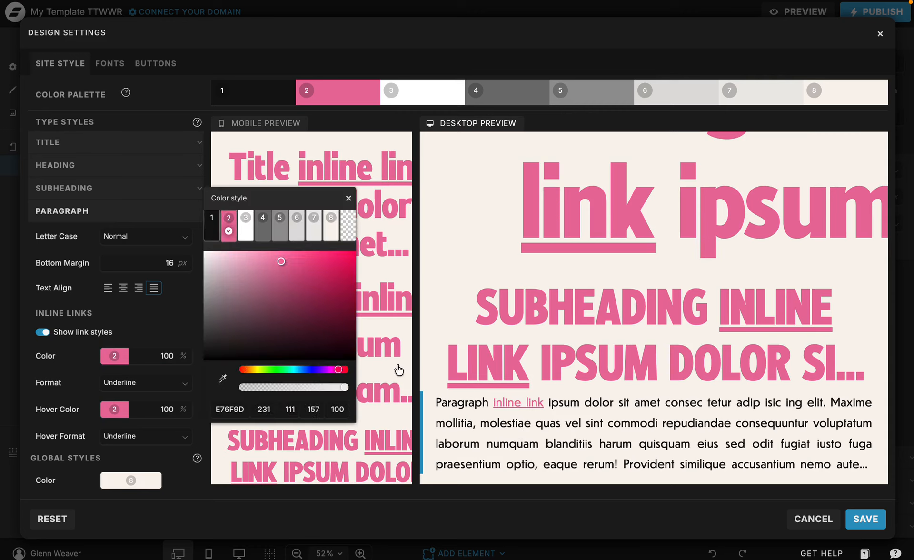
left_click(123, 417)
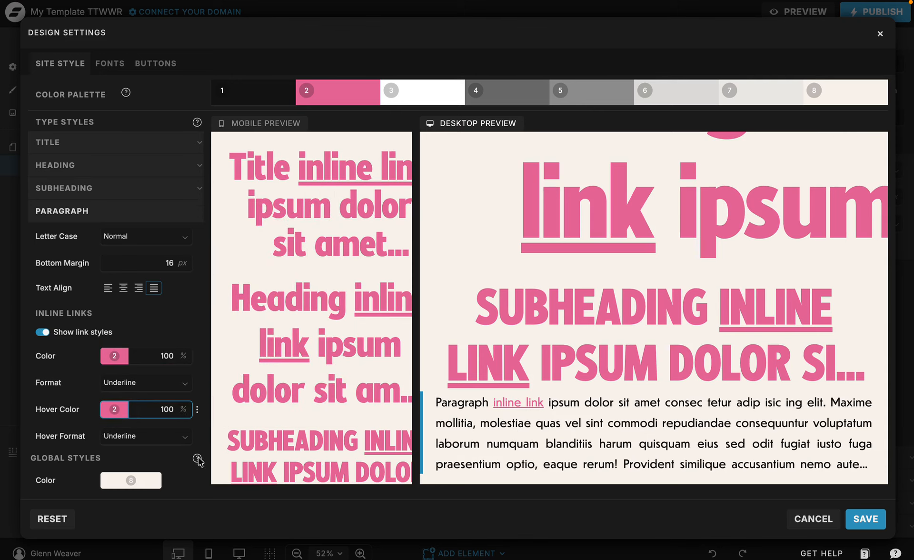
Read the help note that explains the Global Styles colour setting
mouse_move(198, 460)
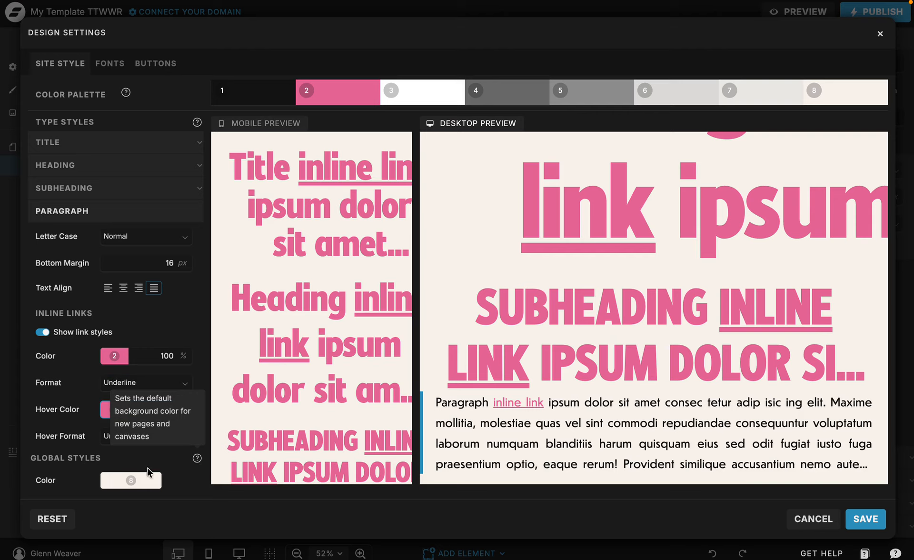
Try palette colour 2 as the Global Styles background colour and restore palette colour 8
left_click(132, 481)
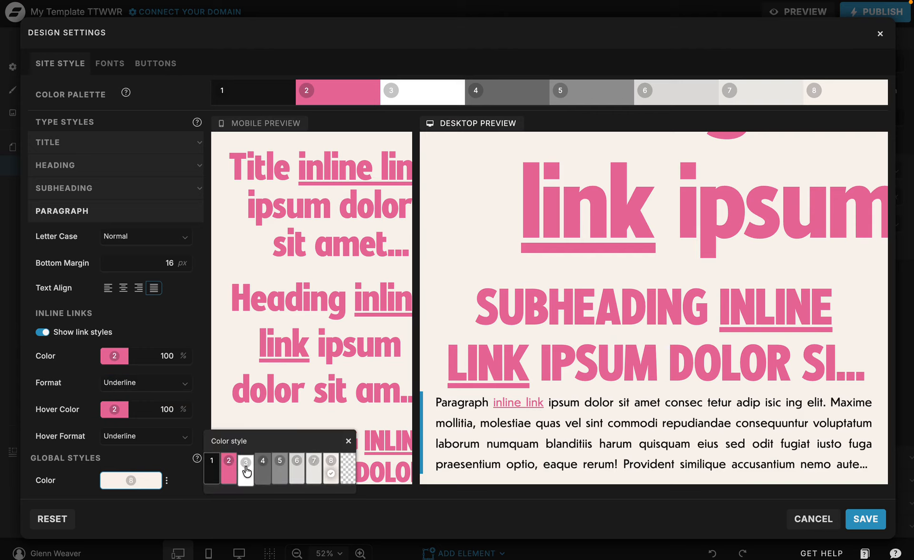
left_click(229, 470)
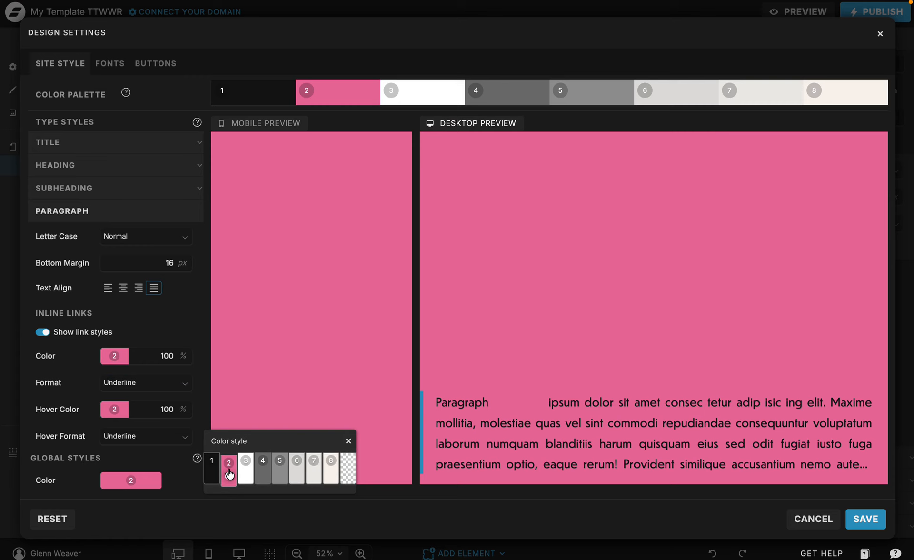
left_click(331, 471)
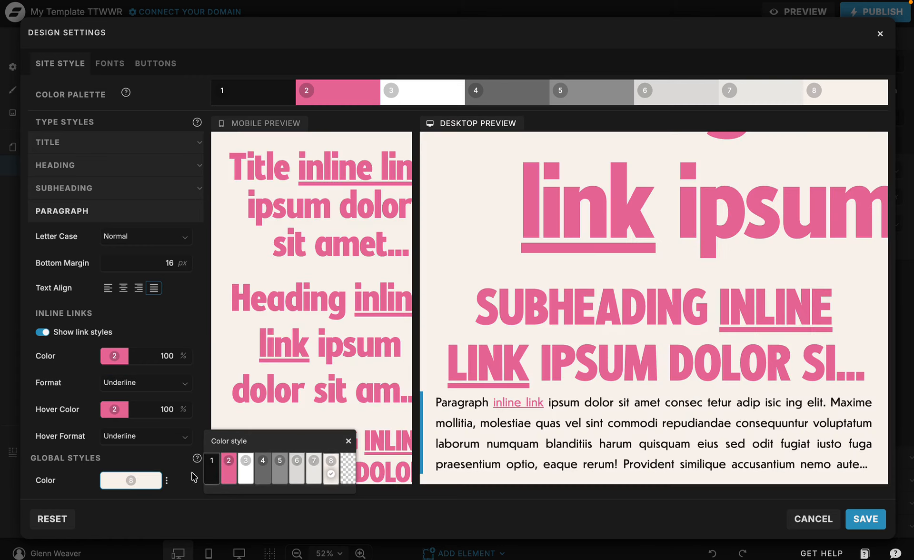
left_click(177, 476)
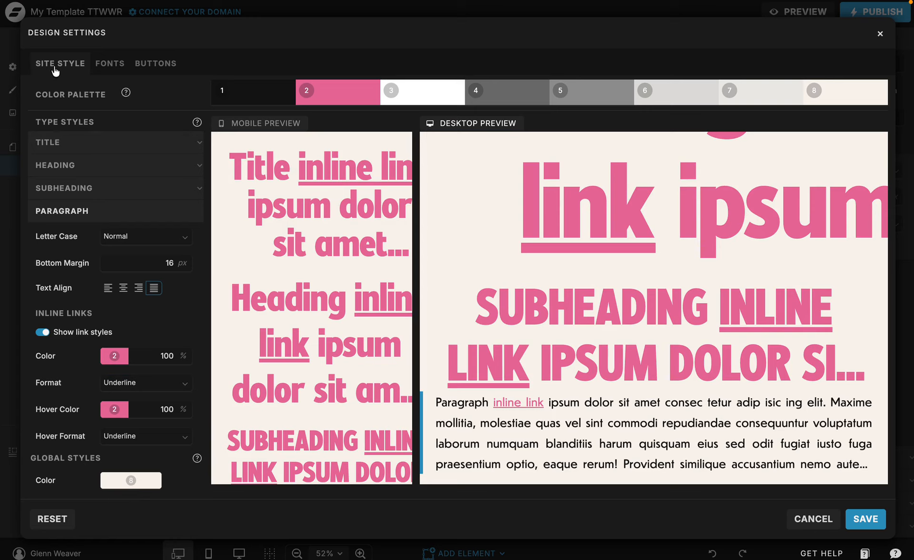
Browse the alphabetical Google Fonts list in the font settings and add Bokor in the Normal style to the active fonts
left_click(110, 65)
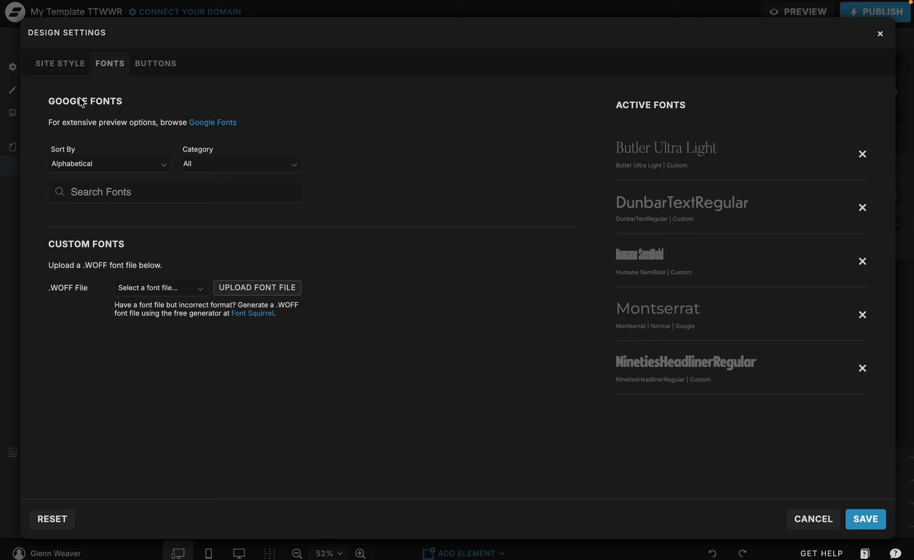
left_click(135, 163)
left_click(135, 164)
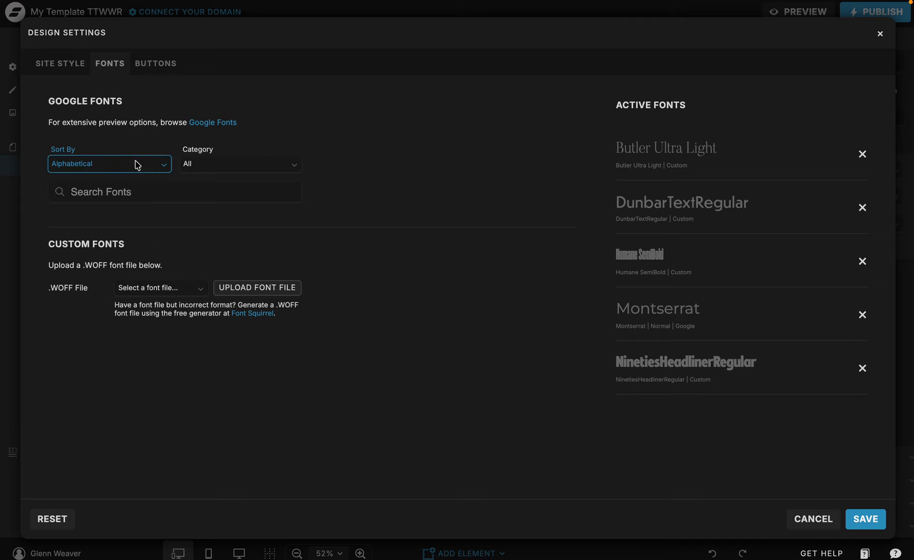
left_click(136, 185)
scroll(133, 256, "down", 5)
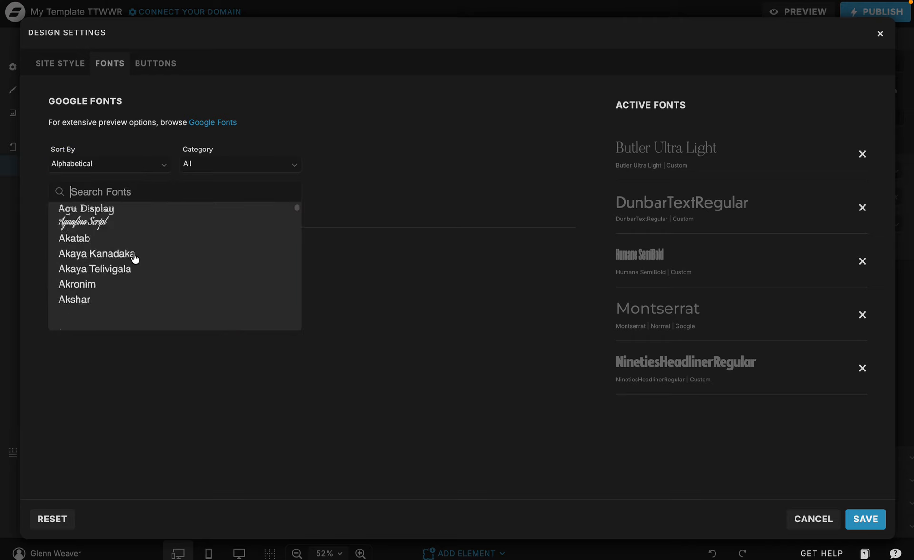
scroll(136, 257, "down", 5)
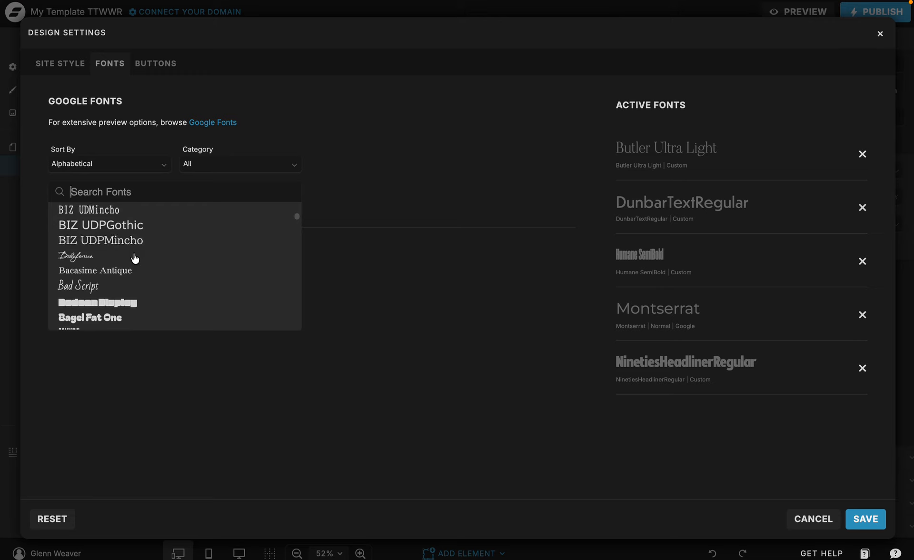
scroll(135, 256, "down", 10)
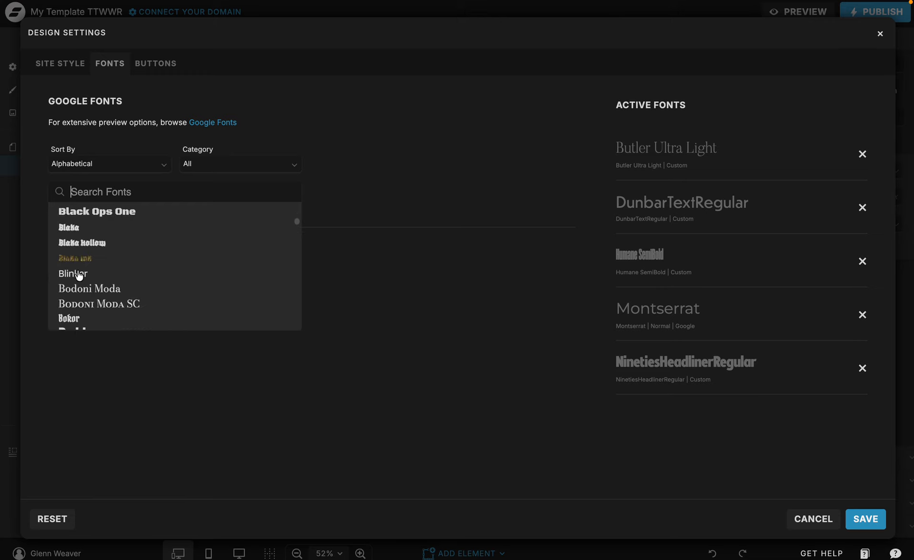
scroll(99, 293, "down", 2)
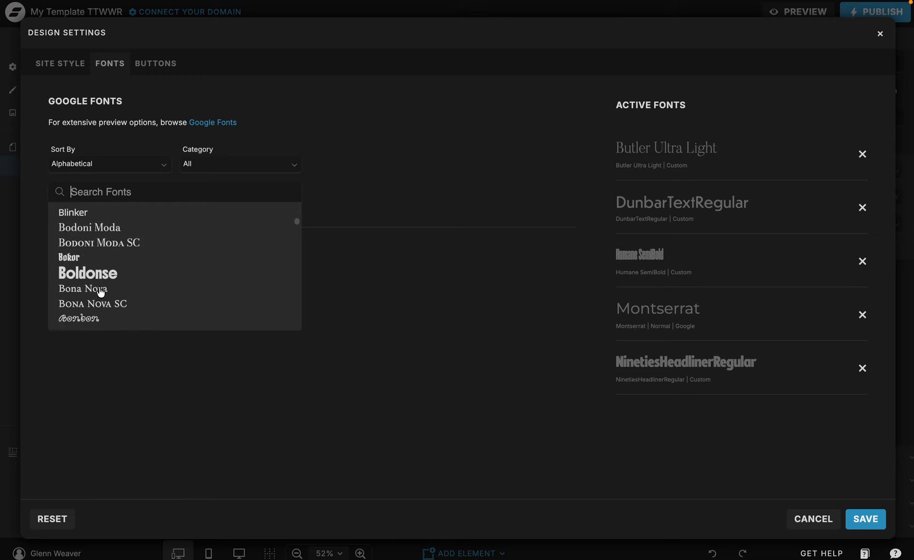
left_click(80, 259)
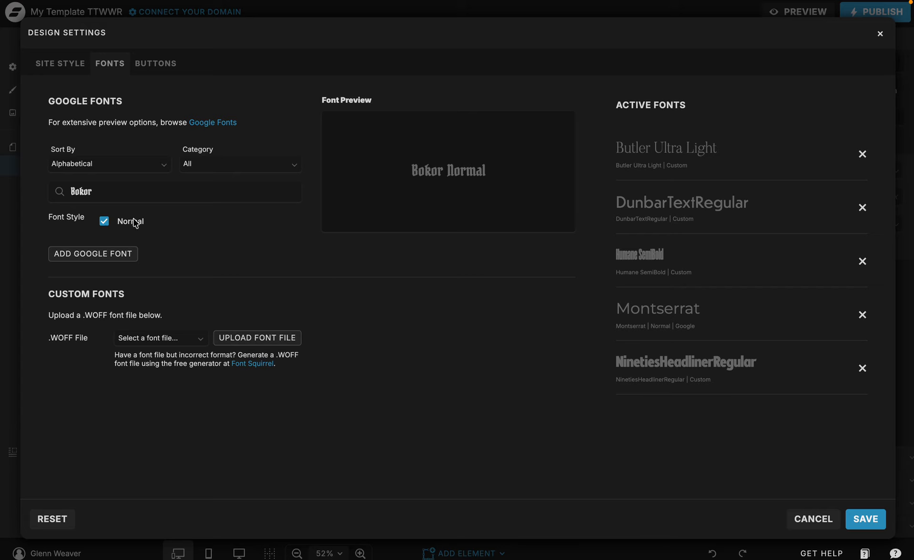
left_click(100, 256)
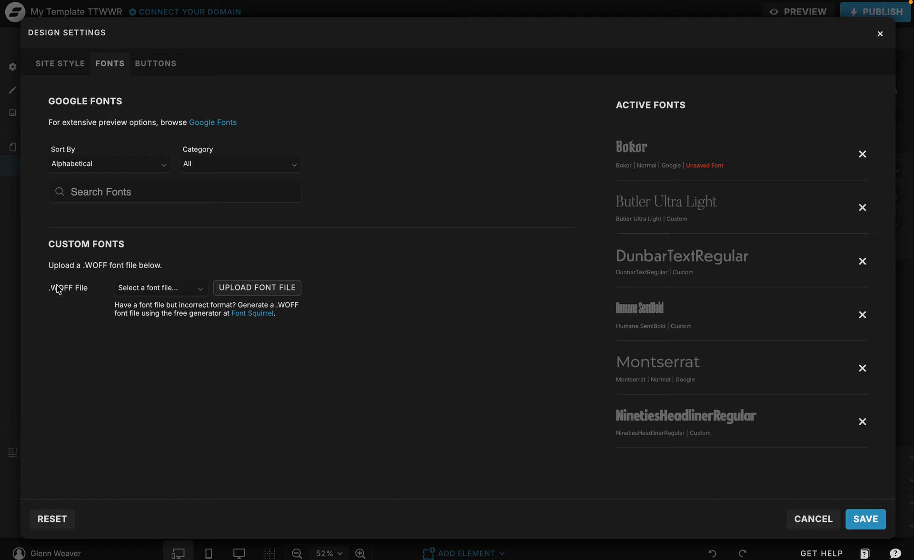
Upload DunbarTall-ExtraBold.woff from the Dunbar folder in Finder to the FONTS media folder and choose it as the custom font file
key("ctrl+Left")
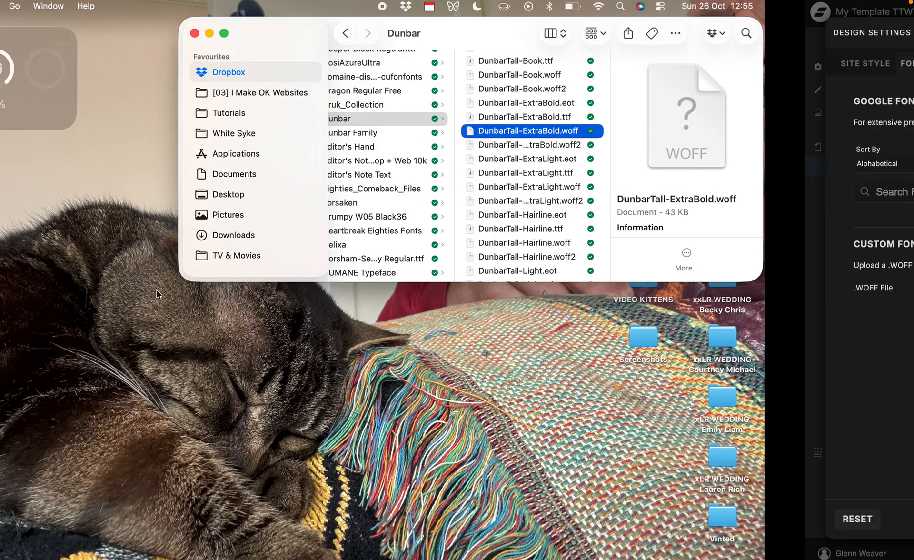
left_click_drag(724, 129, 189, 285)
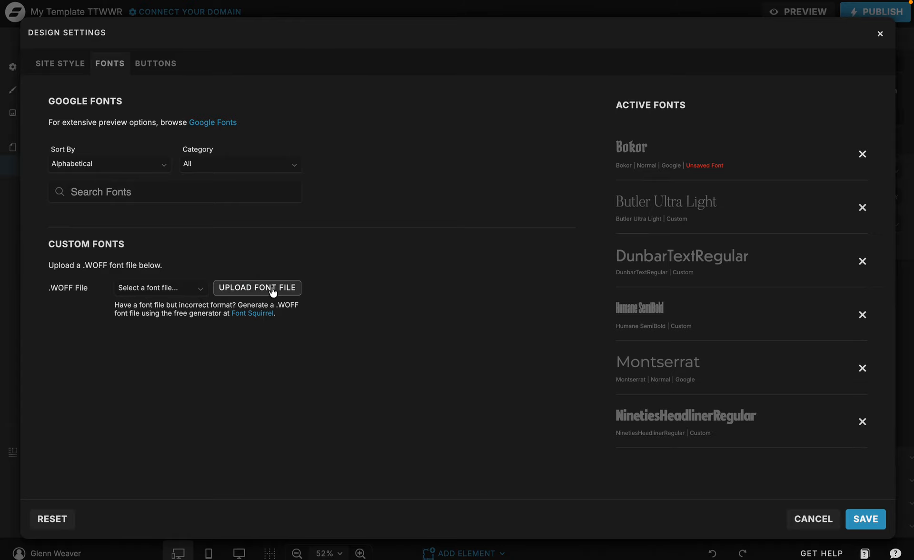
left_click(247, 287)
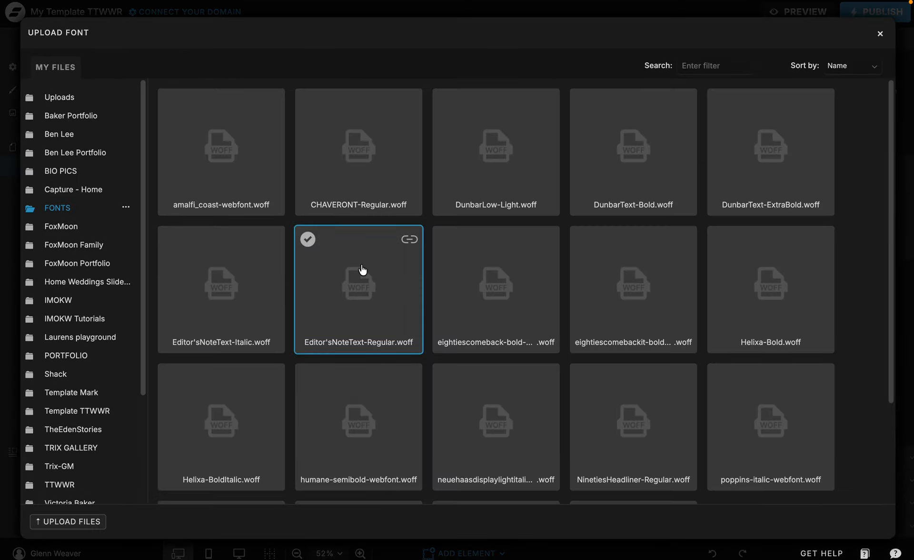
key("ctrl+Left")
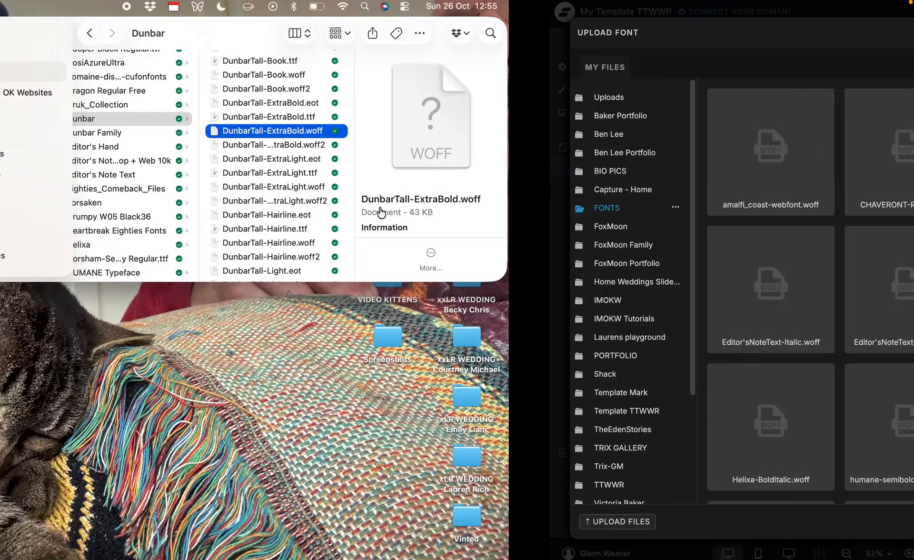
left_click_drag(691, 131, 310, 237)
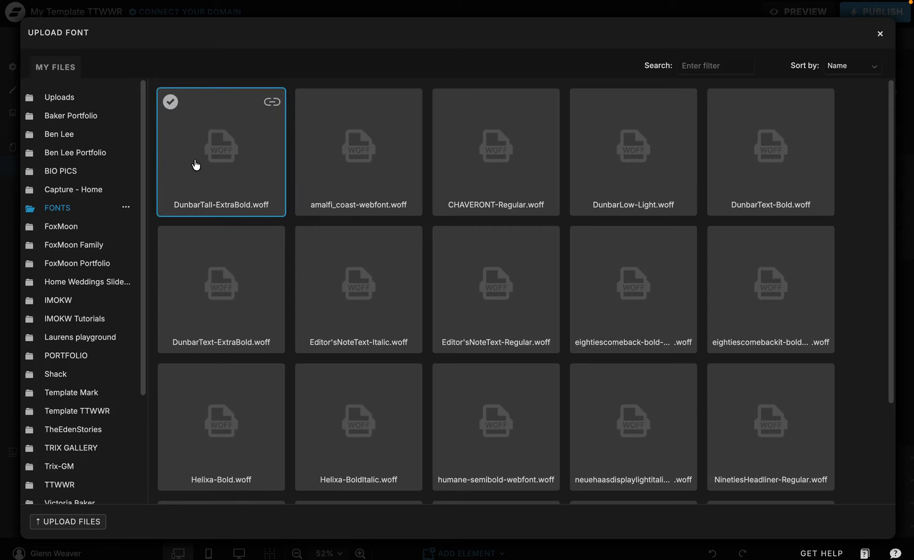
left_click(203, 179)
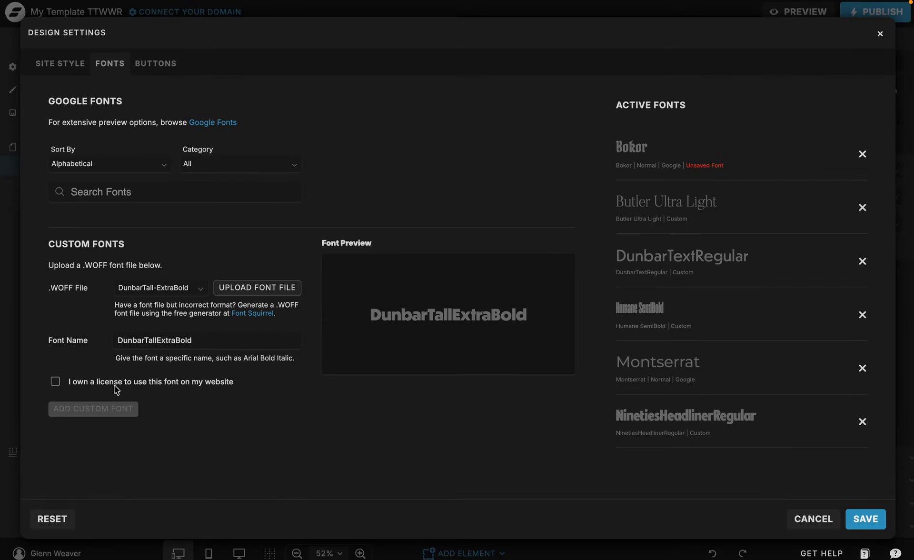
Add DunbarTallExtraBold as a custom font with the licence ownership confirmed, and save the design settings
left_click(55, 382)
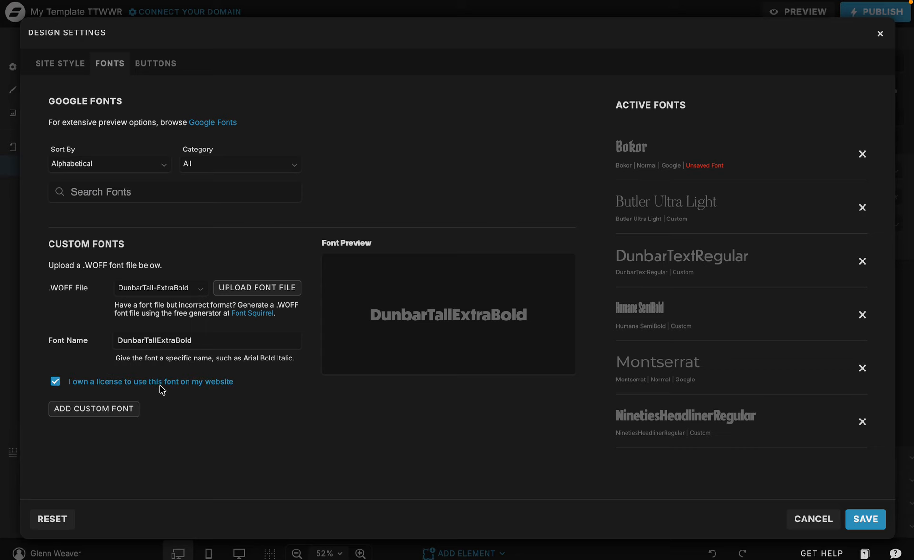
left_click(149, 345)
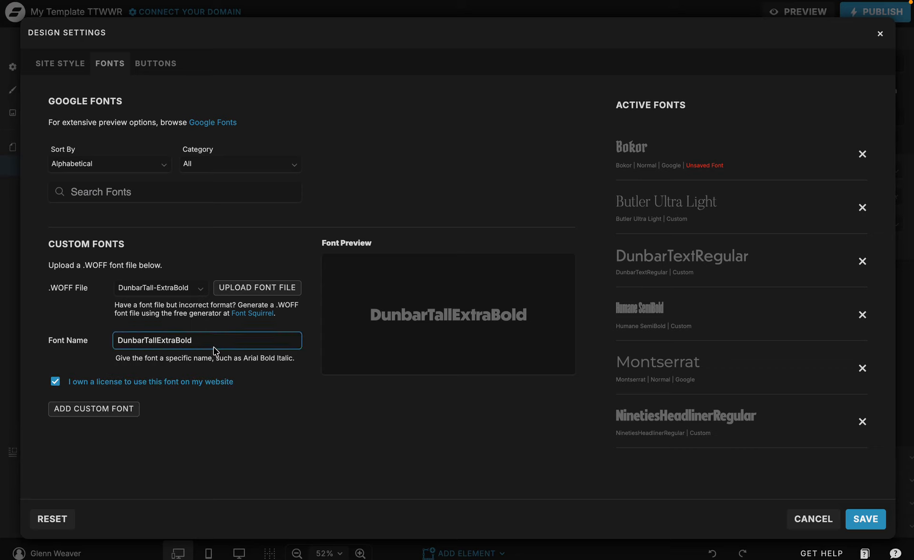
left_click(113, 415)
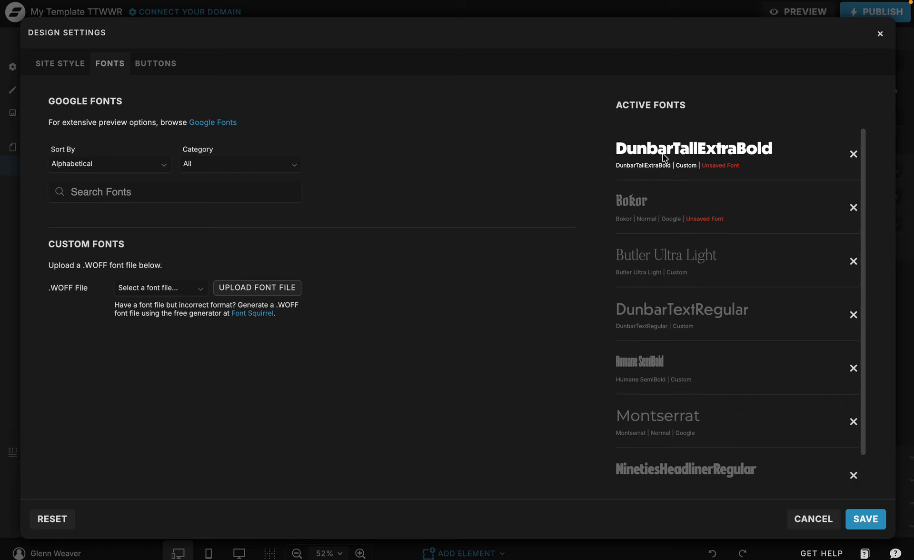
left_click(864, 519)
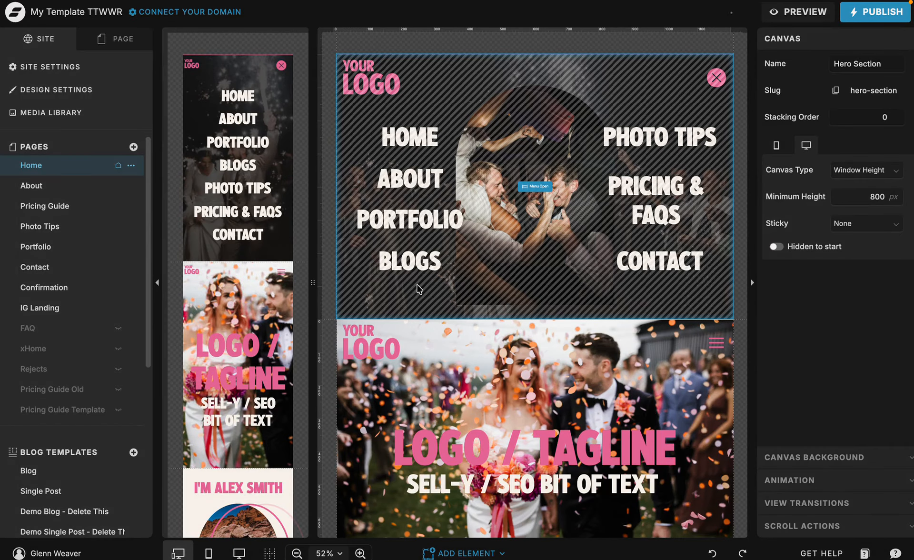
Try Bokor Normal and DunbarTallExtraBold as the font of the Home page's bio section heading, and undo both font changes
scroll(371, 180, "down", 4)
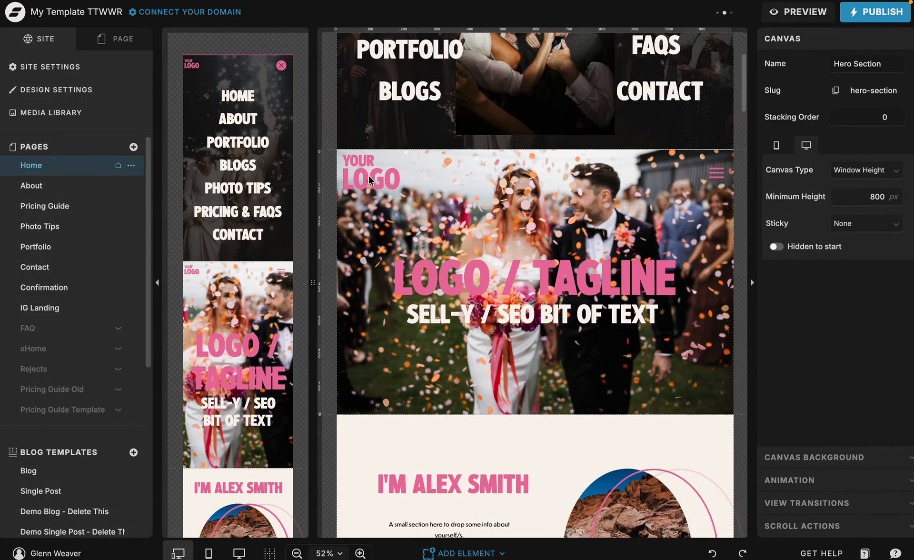
scroll(404, 257, "down", 10)
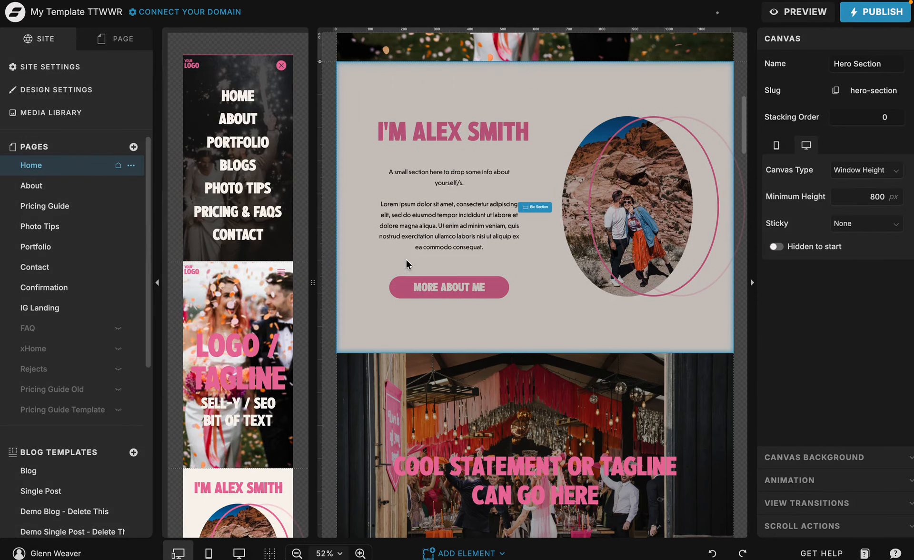
left_click(442, 136)
left_click(454, 133)
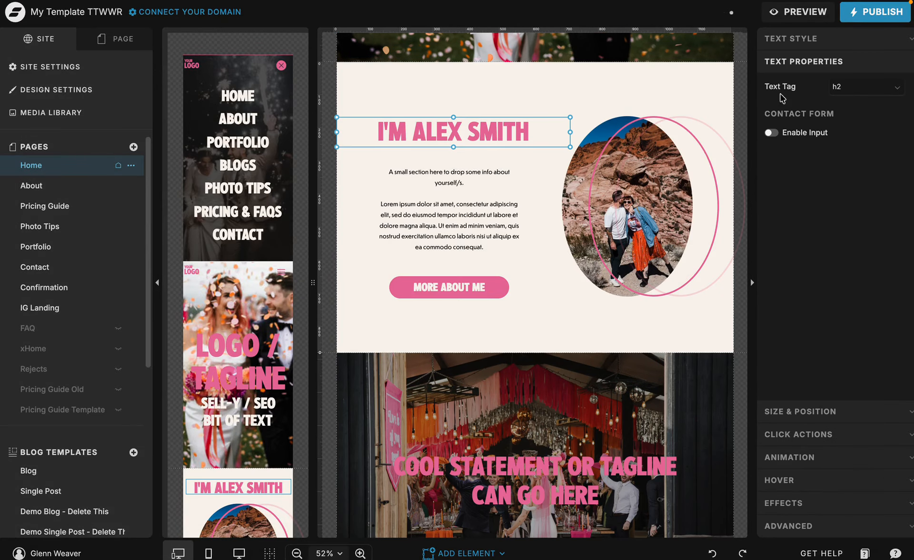
left_click(804, 47)
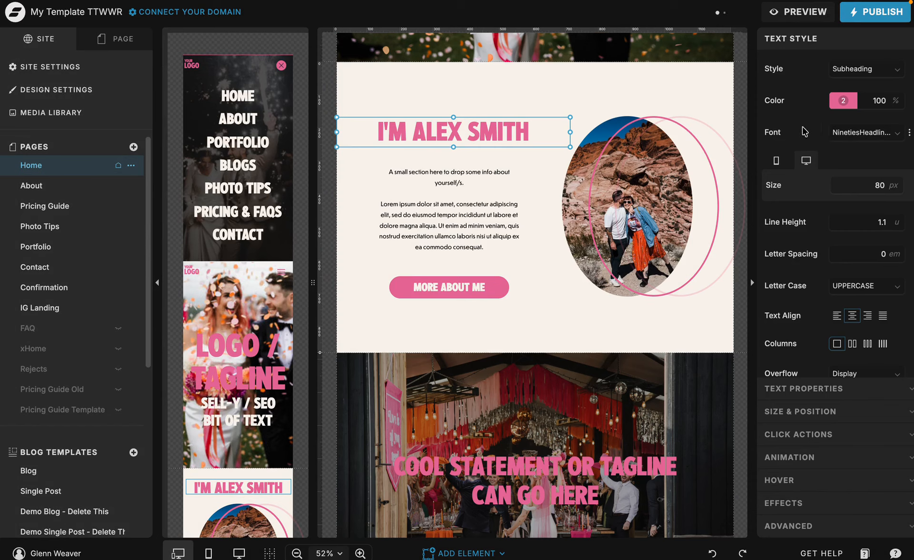
left_click(876, 133)
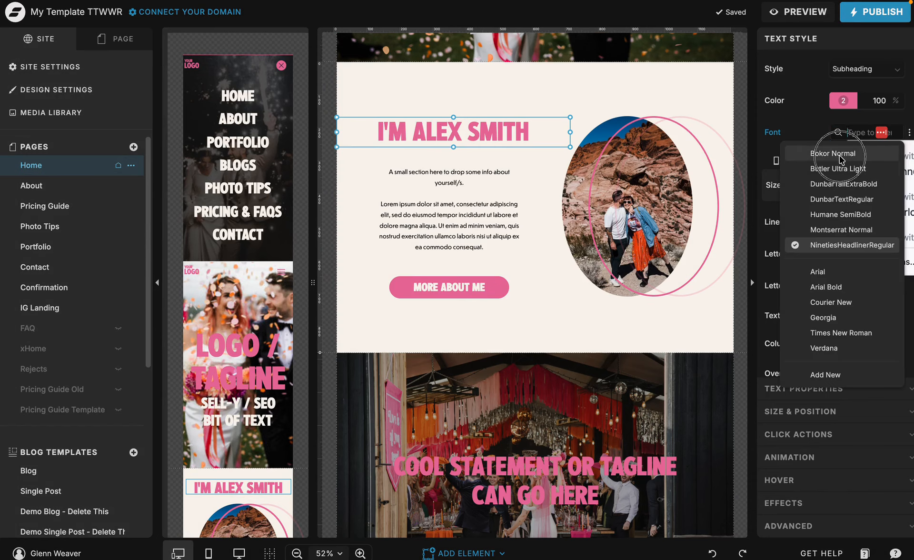
left_click(840, 150)
left_click(876, 134)
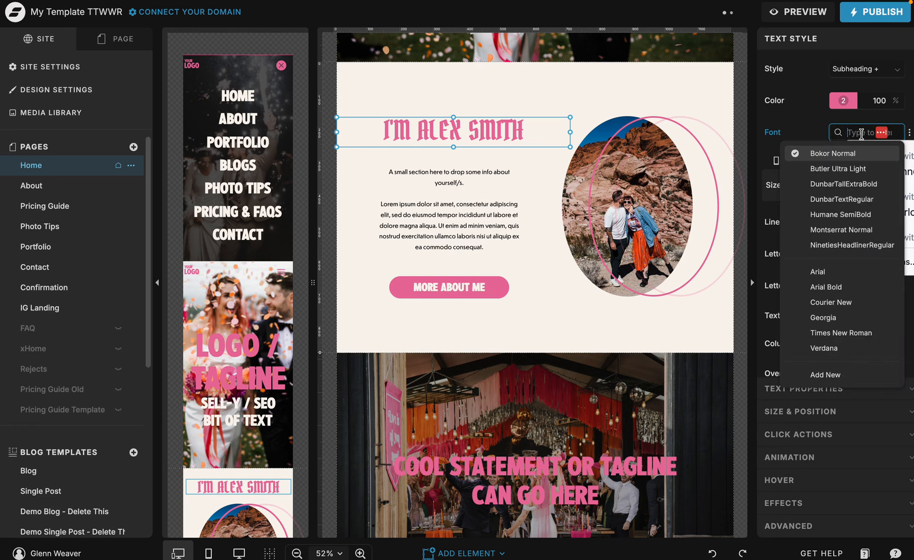
left_click(844, 184)
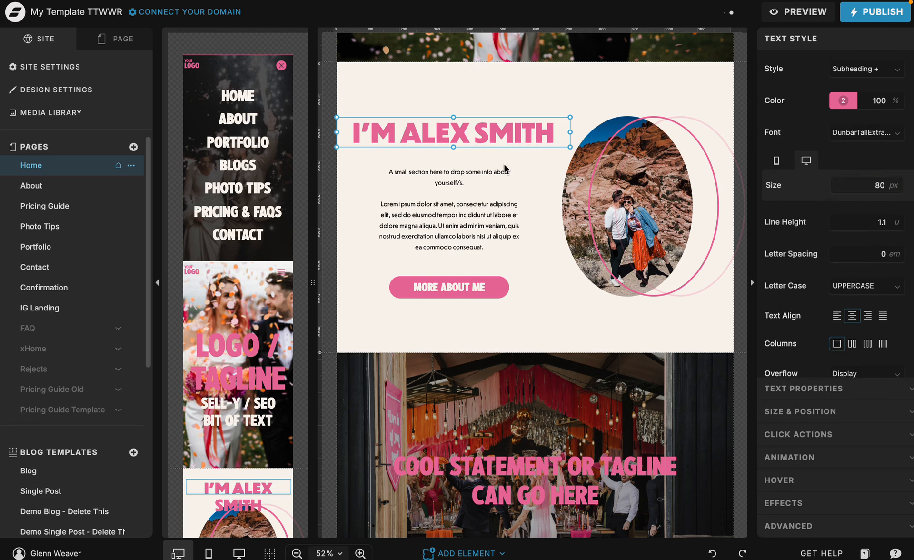
left_click(712, 553)
left_click(712, 553)
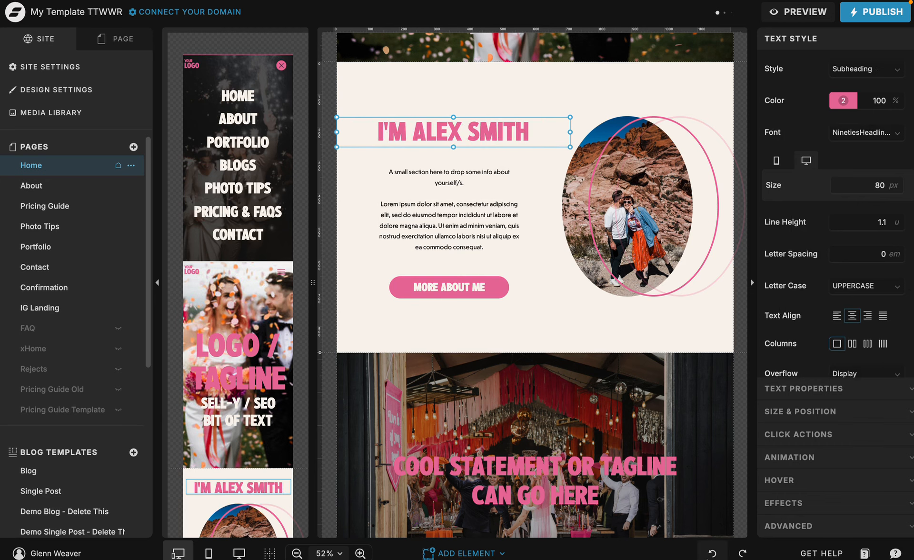
Remove the Bokor and DunbarTallExtraBold fonts from the active fonts in the design settings
left_click(56, 90)
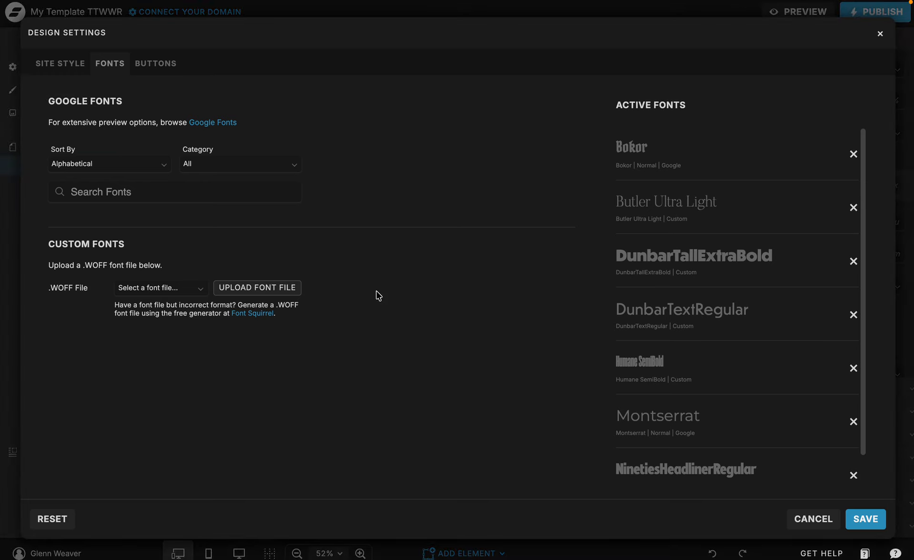
left_click(852, 154)
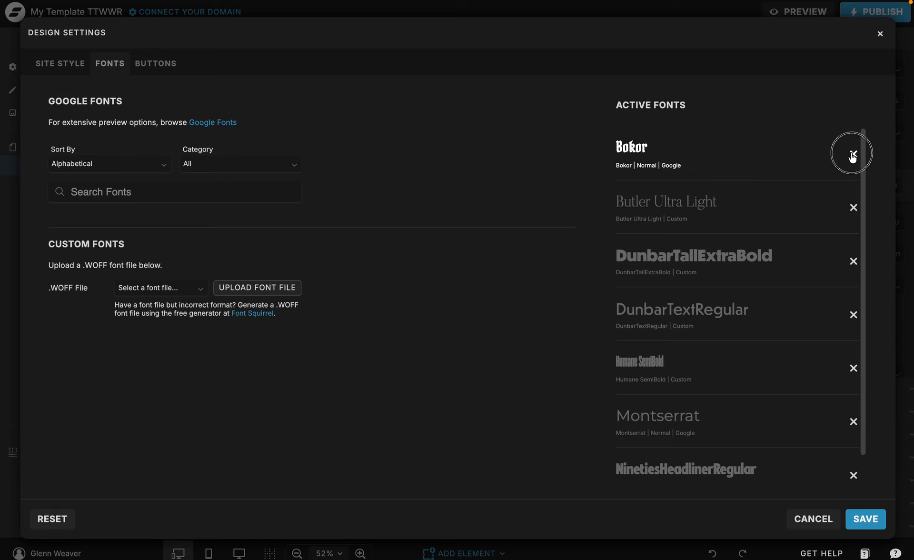
left_click(862, 208)
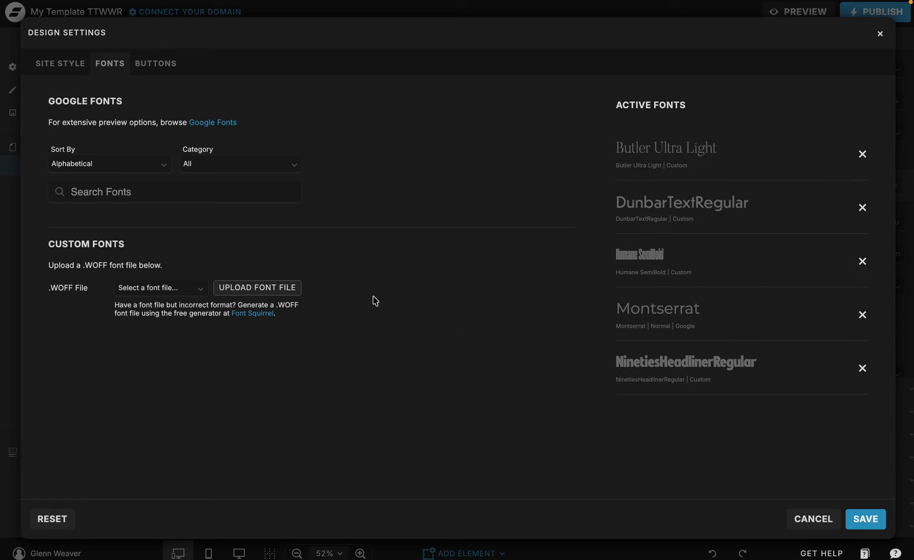
Open the button design settings and try a gradient background on the primary button, returning it to a solid colour
left_click(160, 69)
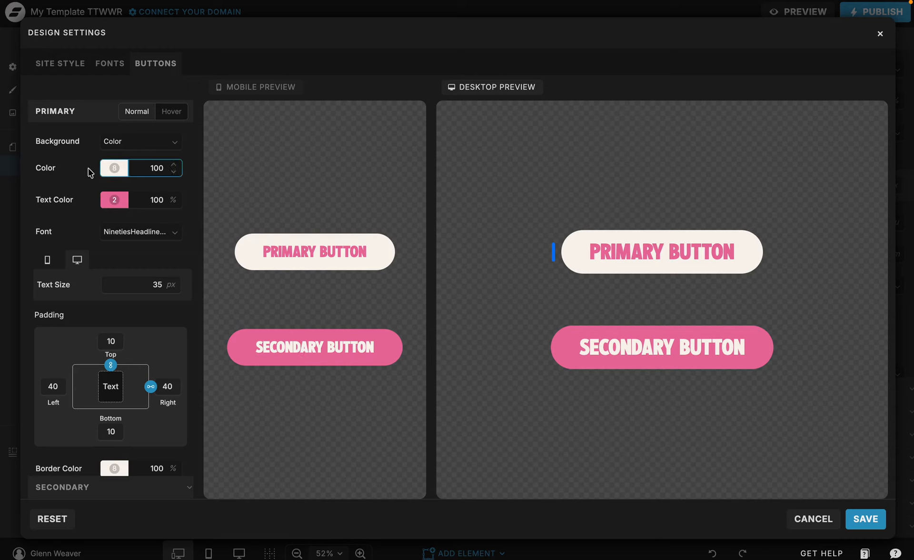
left_click(114, 172)
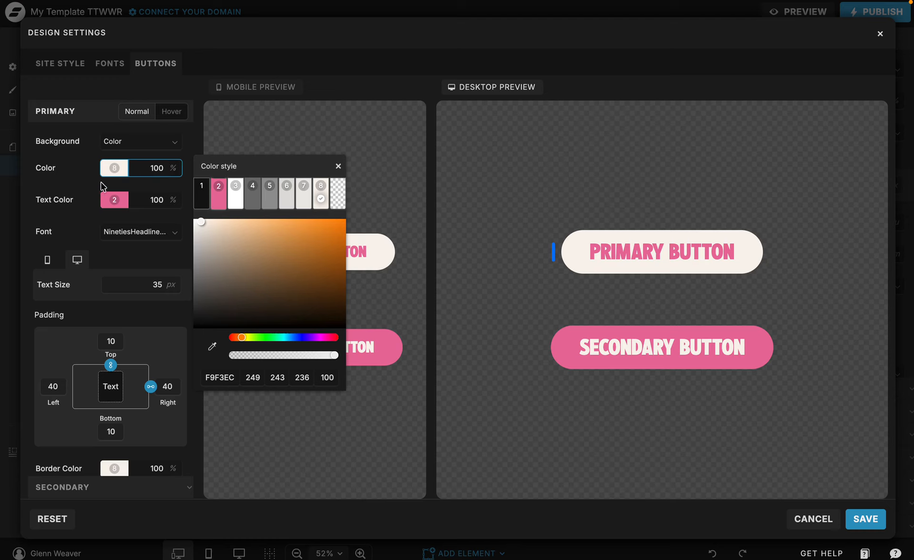
left_click(139, 143)
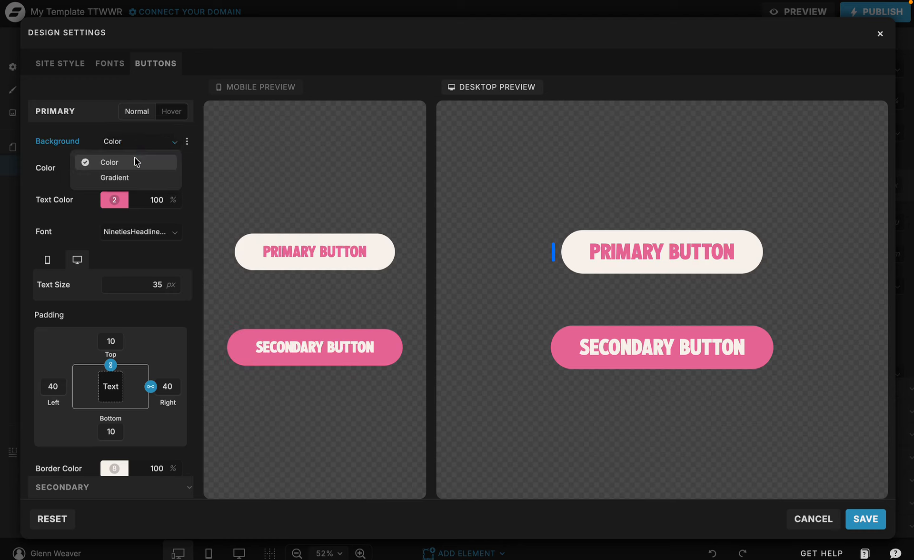
left_click(129, 176)
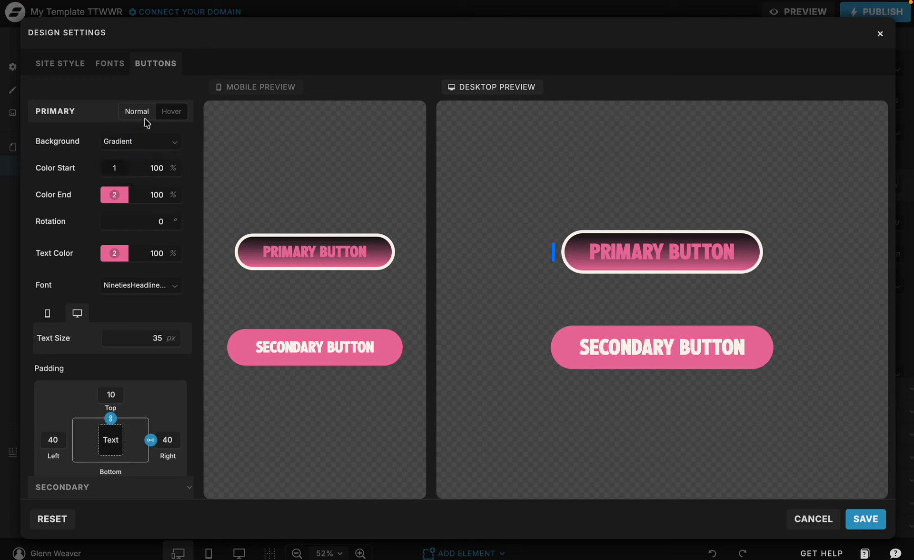
left_click(137, 141)
left_click(123, 161)
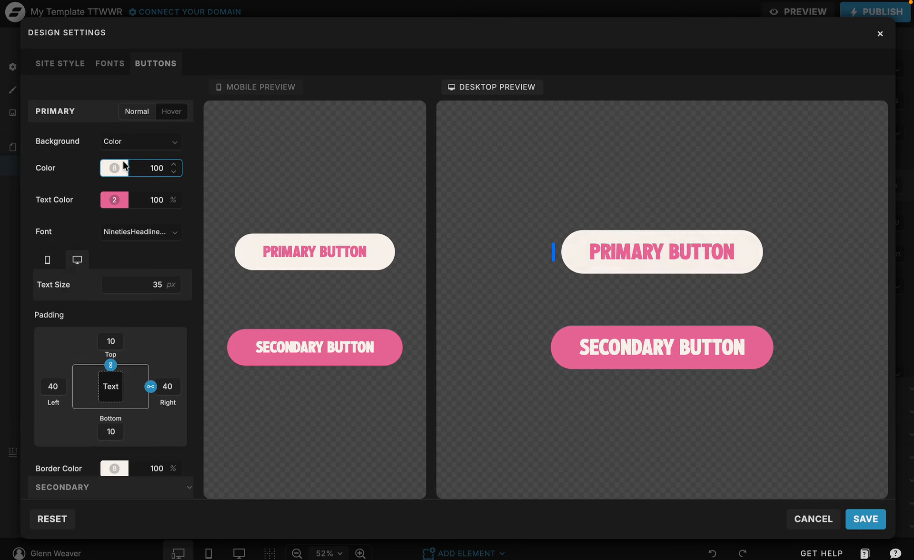
Set the primary button's background to palette colour 5, after trying colour 3, and its text to palette colour 1
left_click(121, 164)
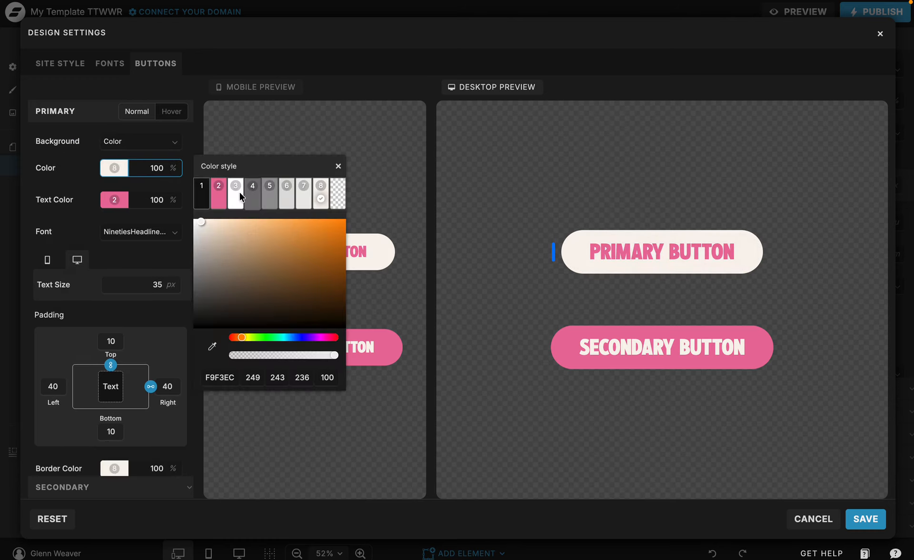
left_click(233, 205)
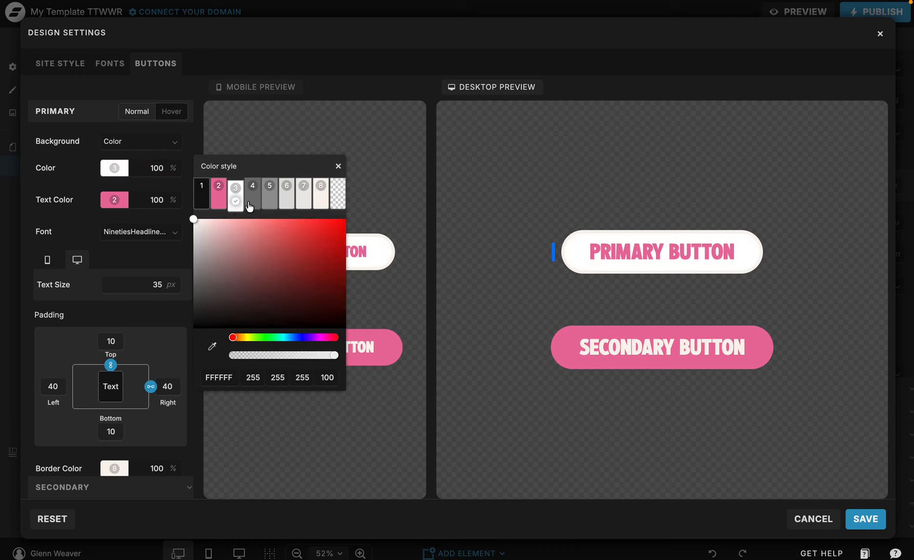
left_click(269, 204)
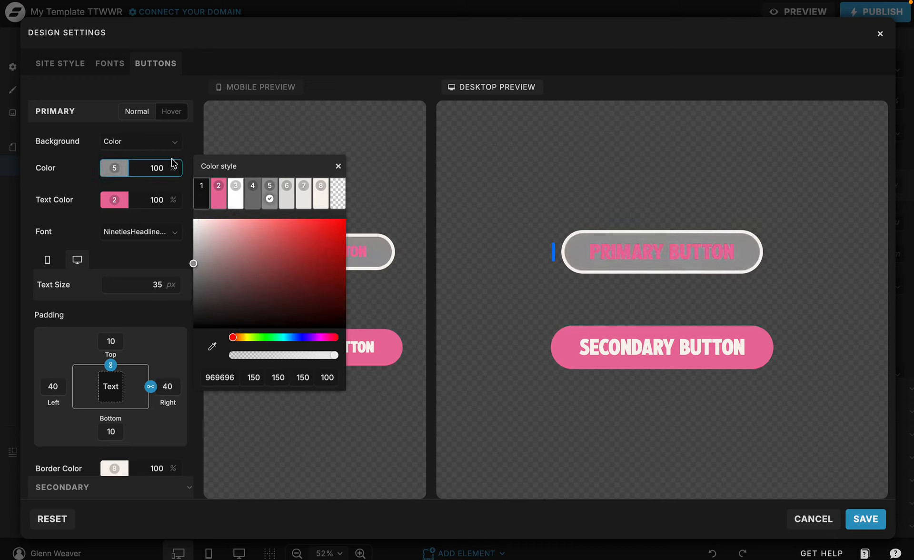
left_click(90, 180)
left_click(115, 199)
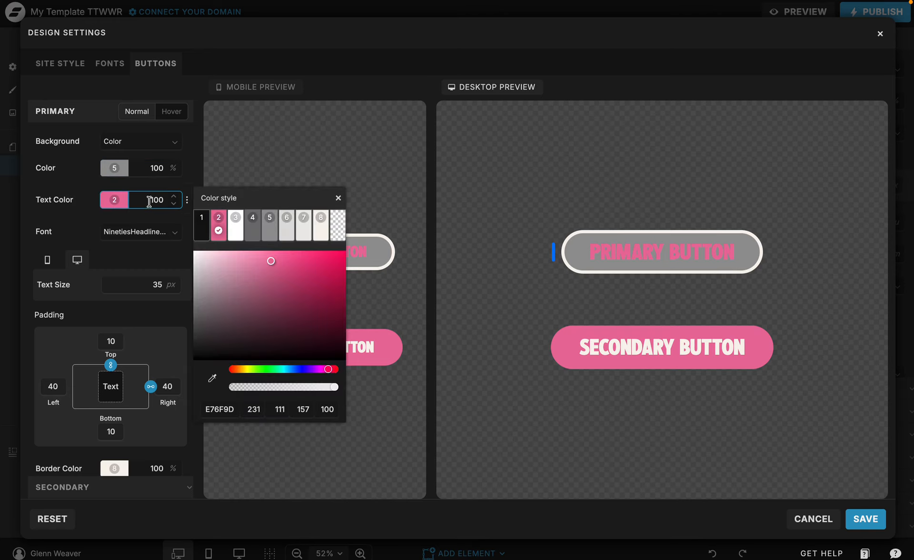
left_click(201, 223)
left_click(71, 219)
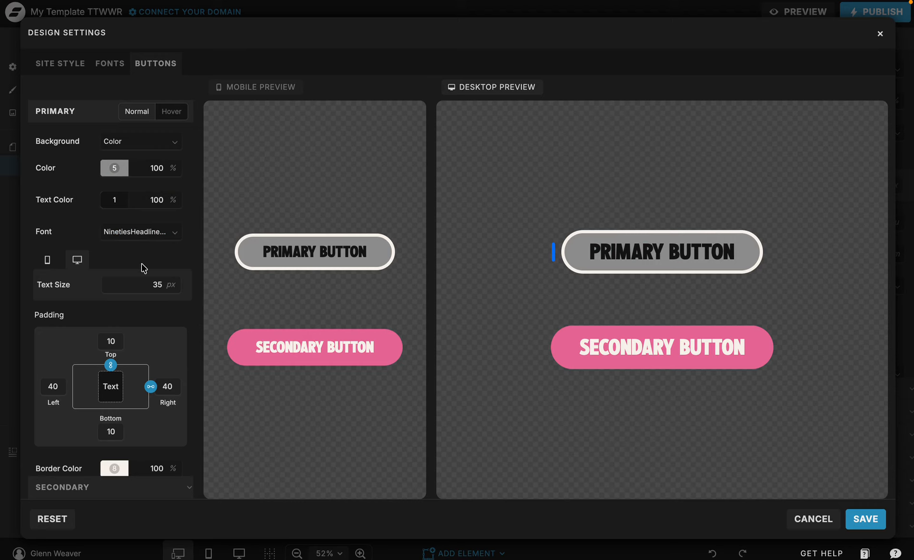
Try larger and smaller linked top and bottom padding on the primary button, and return both to 10
scroll(141, 263, "down", 5)
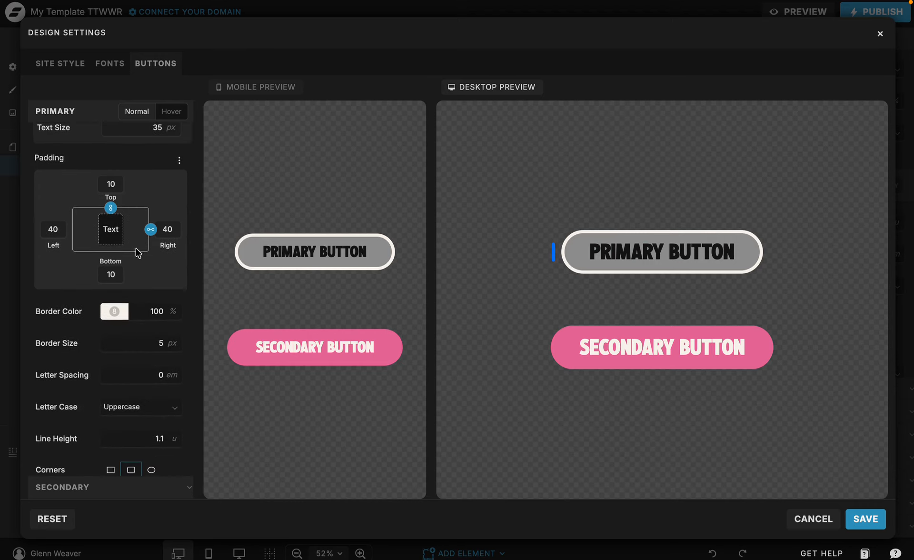
left_click(119, 182)
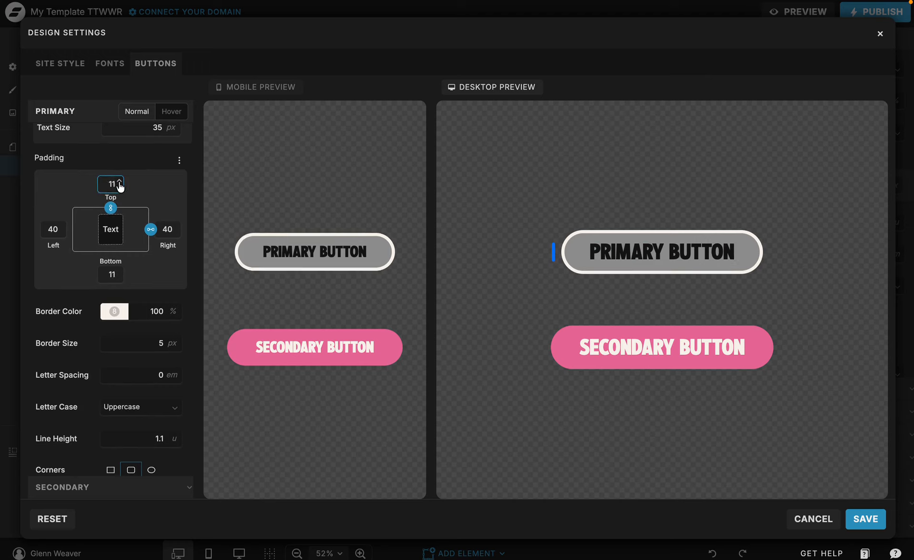
left_click(119, 182)
left_click(119, 183)
left_click(119, 182)
left_click(119, 182)
left_click(119, 182)
left_click(119, 182)
left_click(119, 182)
left_click(119, 182)
left_click(119, 182)
left_click(119, 182)
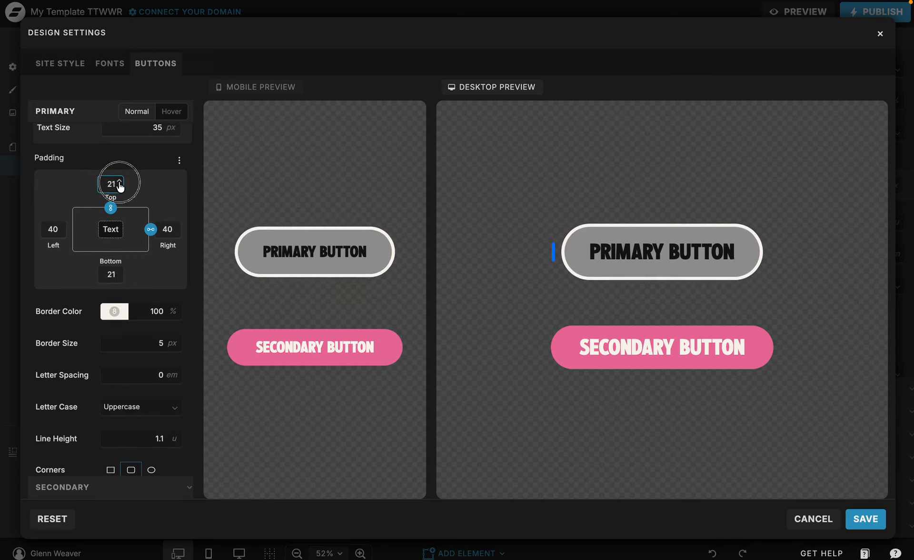
left_click(119, 183)
left_click(119, 182)
left_click(119, 182)
left_click(119, 182)
left_click(119, 189)
left_click(119, 189)
left_click(119, 189)
left_click(119, 189)
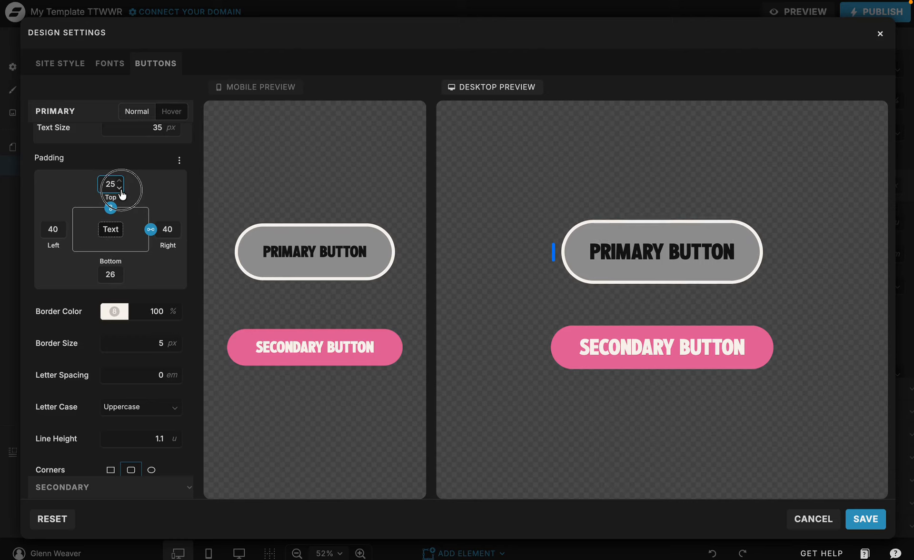
left_click(120, 188)
left_click(119, 188)
left_click(120, 188)
left_click(119, 189)
left_click(120, 189)
left_click(120, 189)
left_click(119, 188)
left_click(119, 188)
left_click(119, 189)
left_click(120, 189)
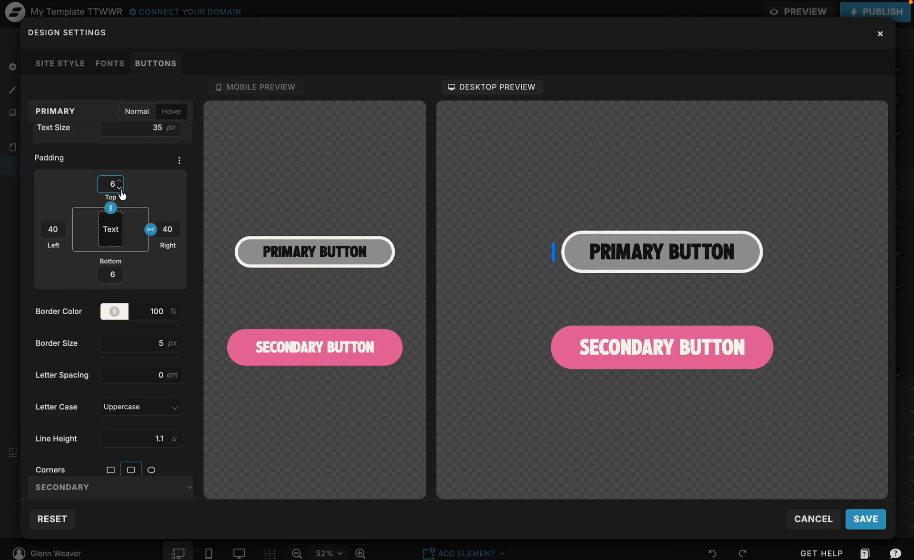
left_click(119, 189)
left_click(120, 189)
left_click(119, 182)
left_click(119, 182)
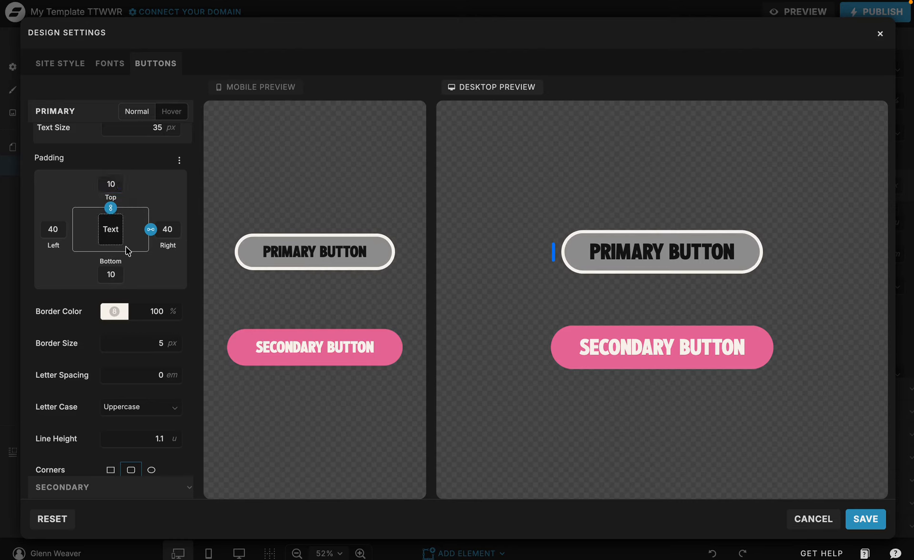
left_click(110, 208)
Set the primary button's border to palette colour 1
scroll(127, 238, "down", 3)
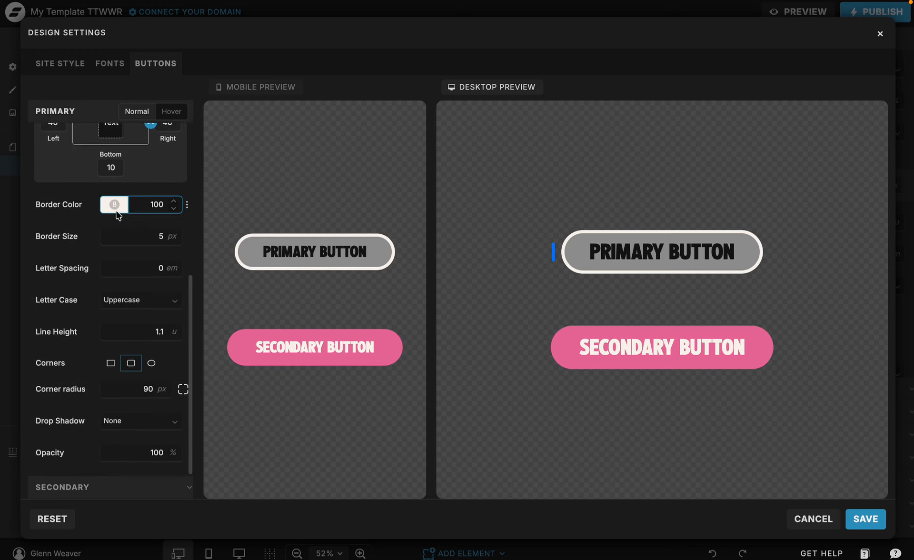
left_click(118, 214)
left_click(202, 236)
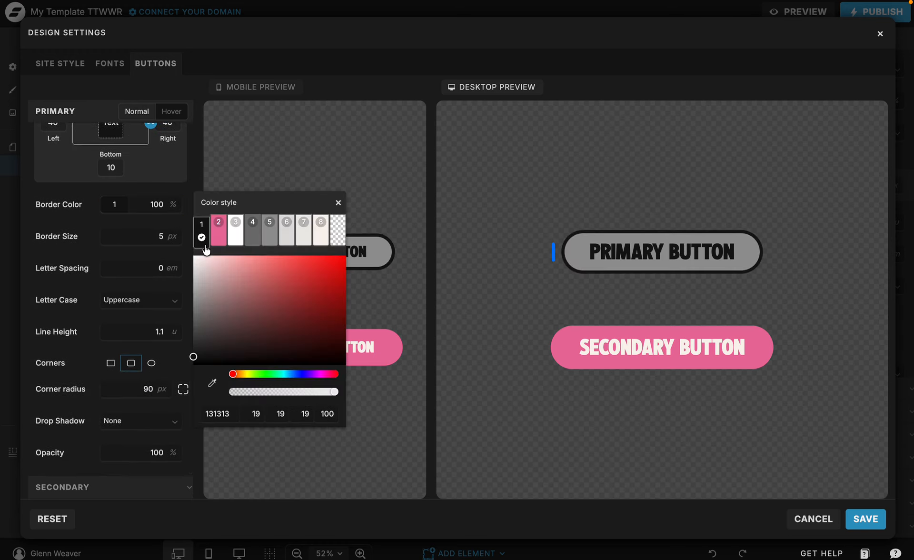
left_click(163, 186)
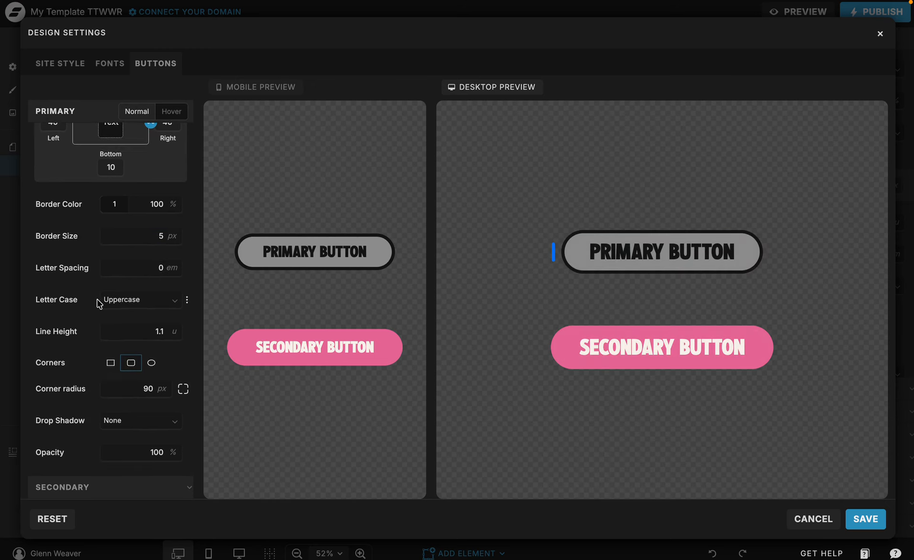
Try corner radii of 30 px and 10 px on the primary button, and set the radius back to 90 px
left_click(183, 389)
left_click(147, 388)
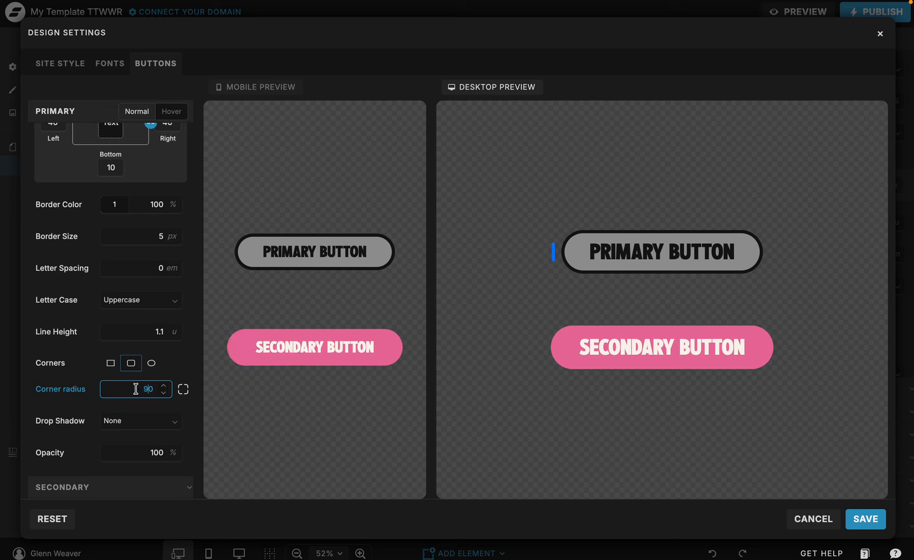
double_click(155, 388)
type("30")
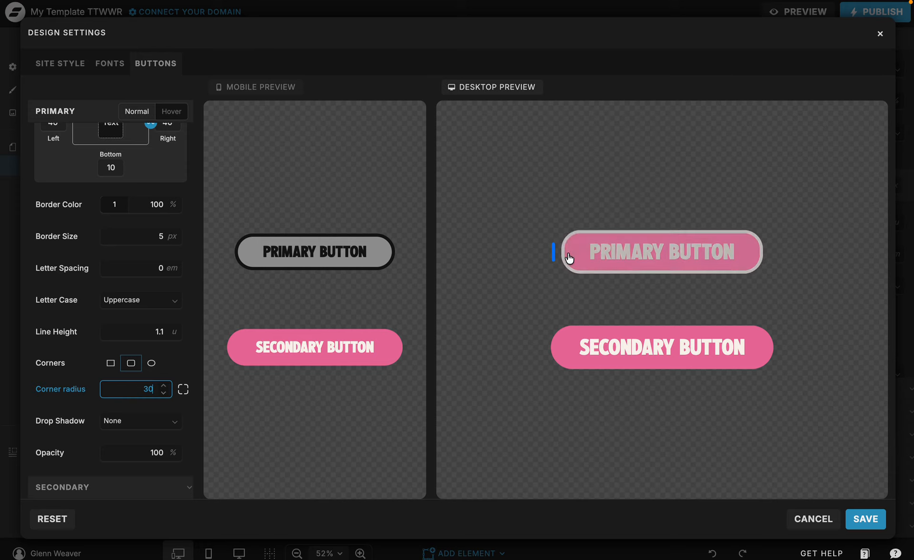
double_click(143, 388)
type("10")
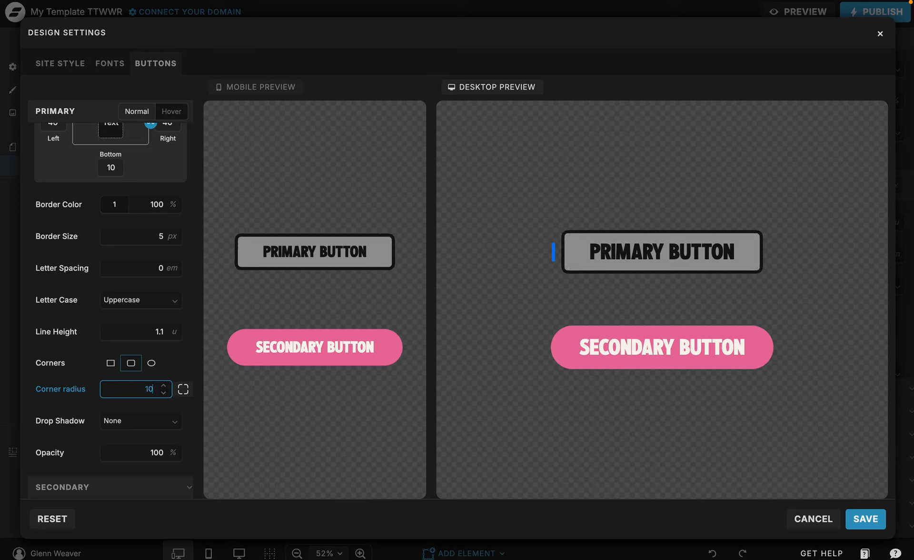
type("20")
key("BackSpace")
key("BackSpace")
type("90")
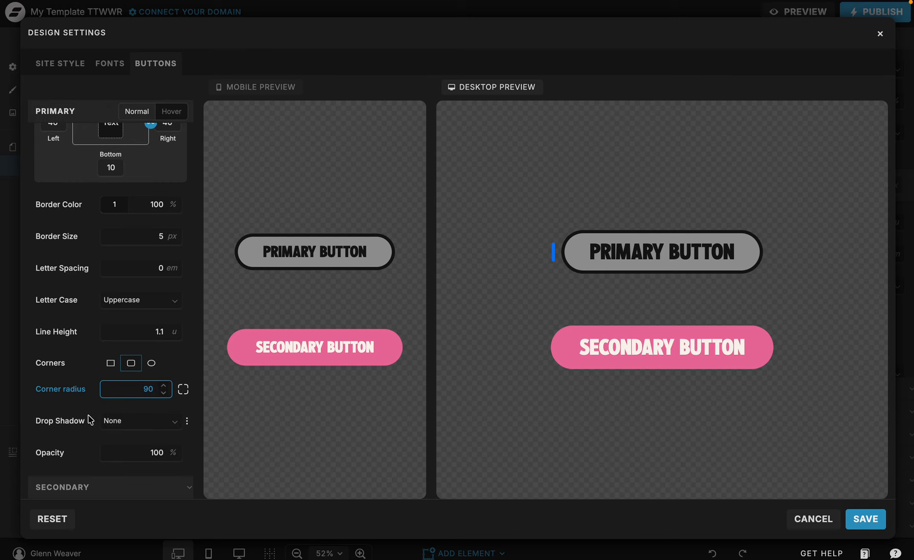
Examine the primary button's hover settings and review its normal-state options
scroll(94, 283, "up", 1)
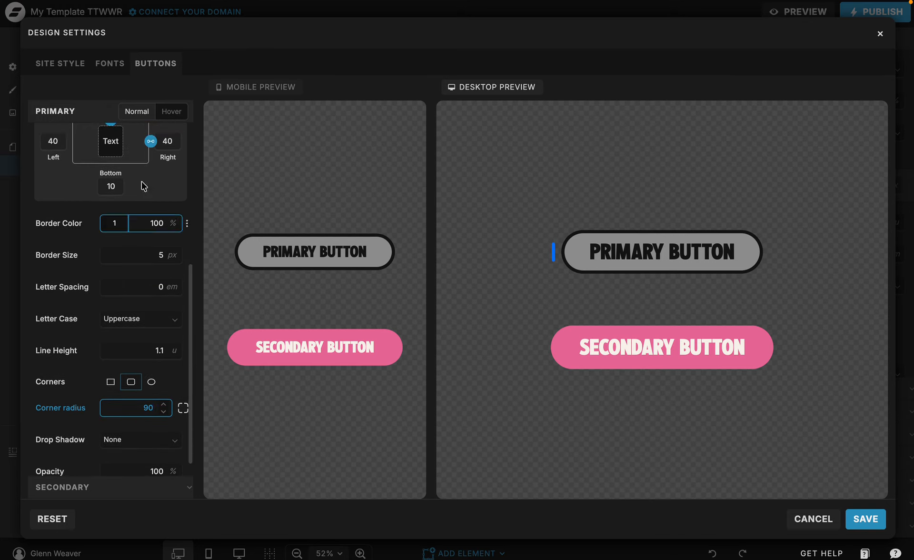
left_click(172, 112)
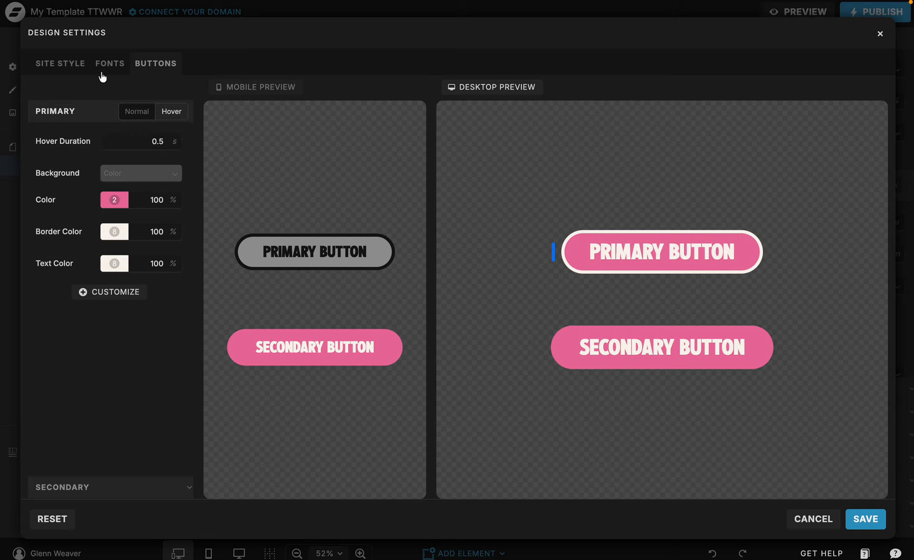
left_click(136, 111)
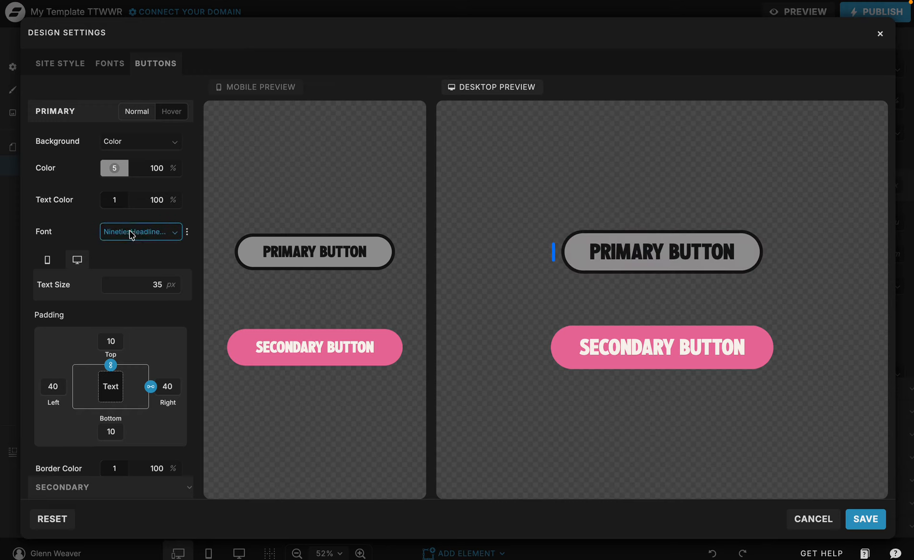
scroll(131, 235, "down", 5)
scroll(97, 448, "up", 3)
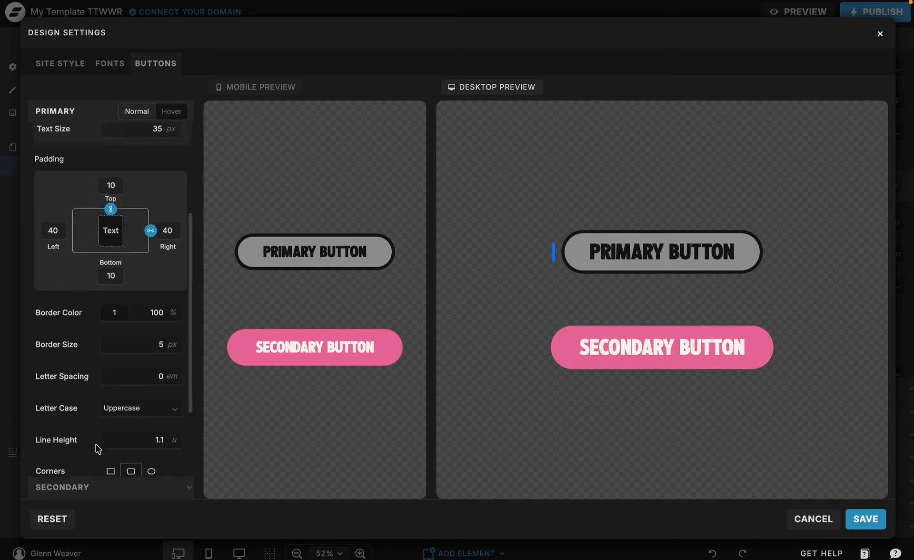
scroll(97, 446, "down", 2)
scroll(98, 447, "down", 1)
View the secondary button's style settings and close the design settings without saving the changes
left_click(94, 491)
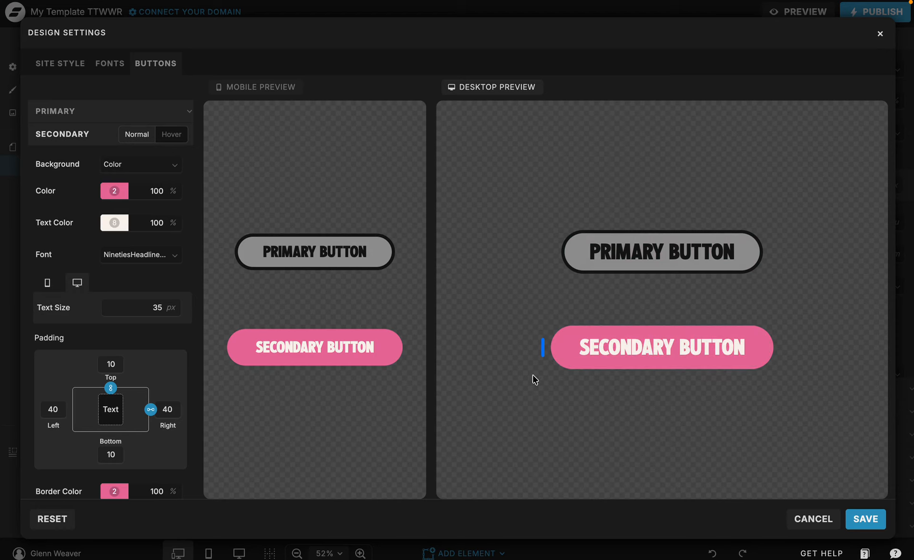
left_click(801, 518)
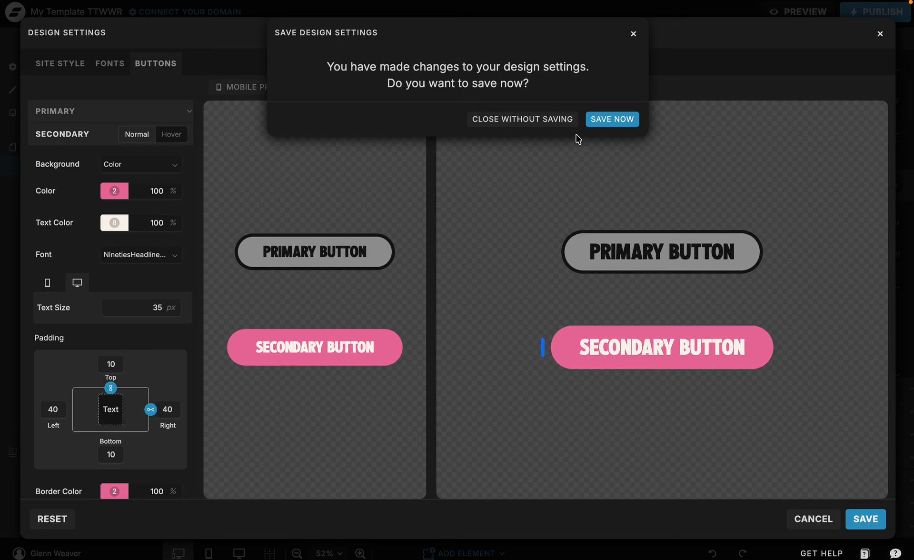
left_click(533, 119)
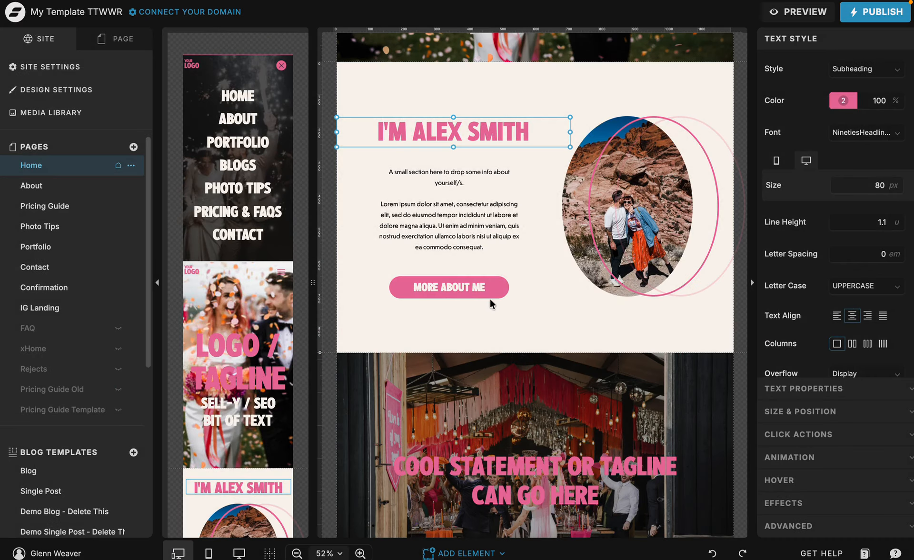
Try the Primary style on the Home page's MORE ABOUT ME button and return it to the Secondary style
left_click(480, 291)
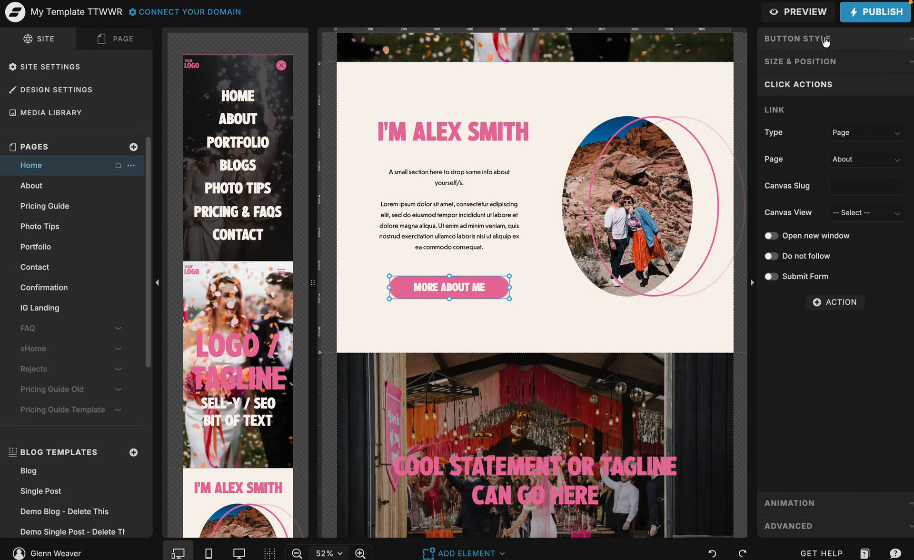
left_click(809, 38)
left_click(804, 73)
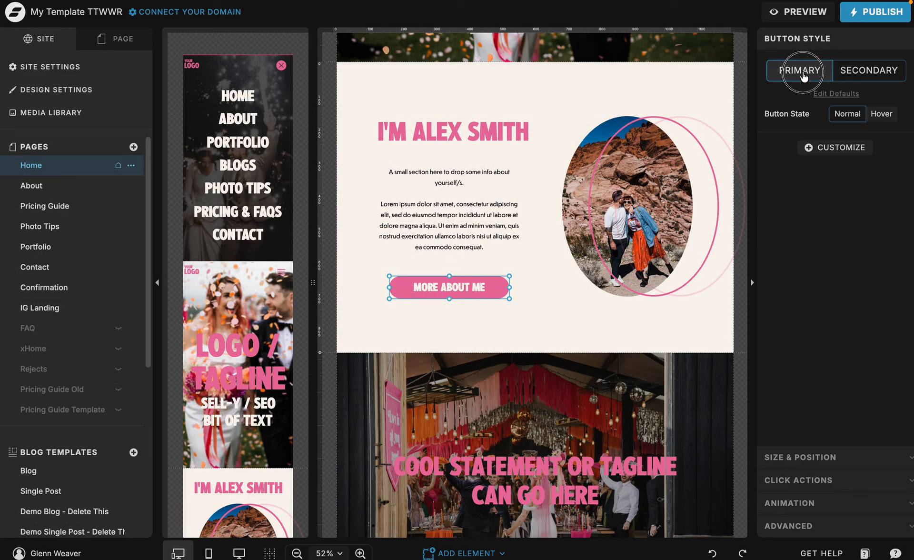
left_click(503, 313)
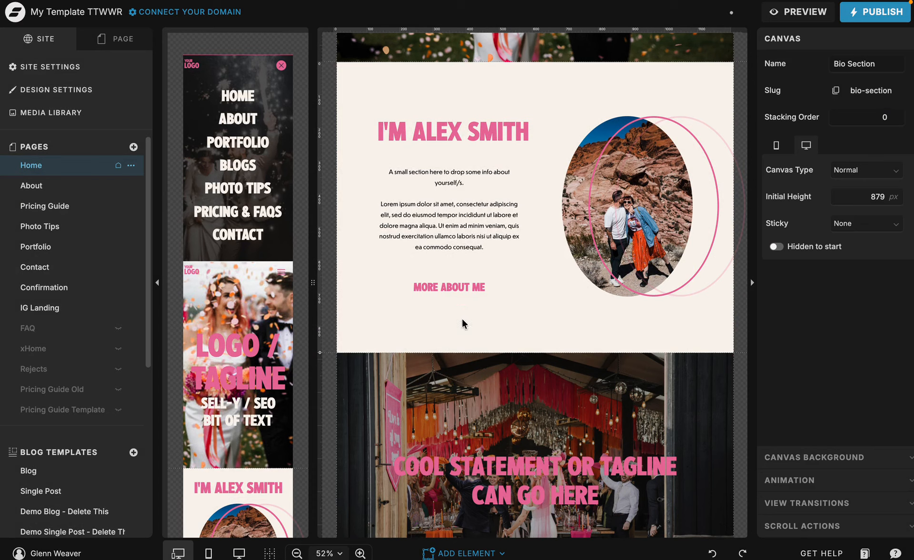
left_click(474, 287)
left_click(857, 41)
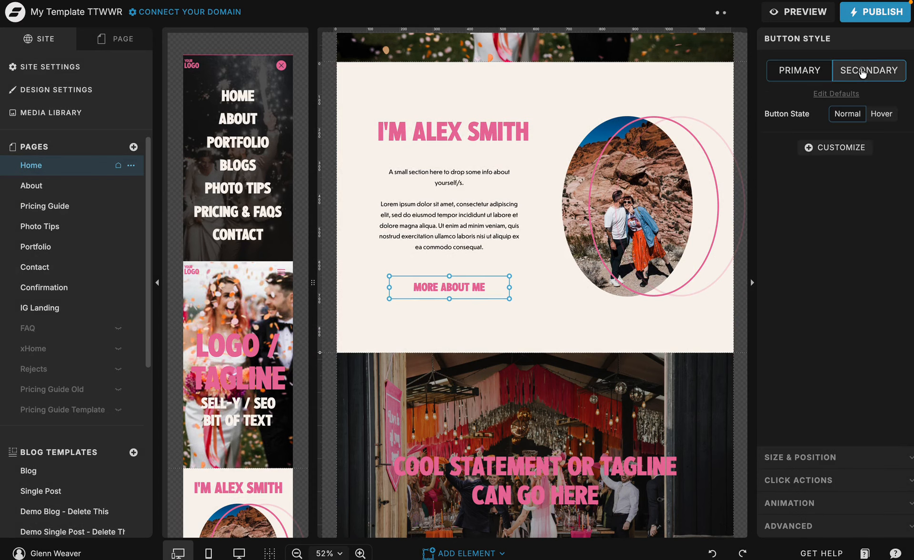
left_click(869, 70)
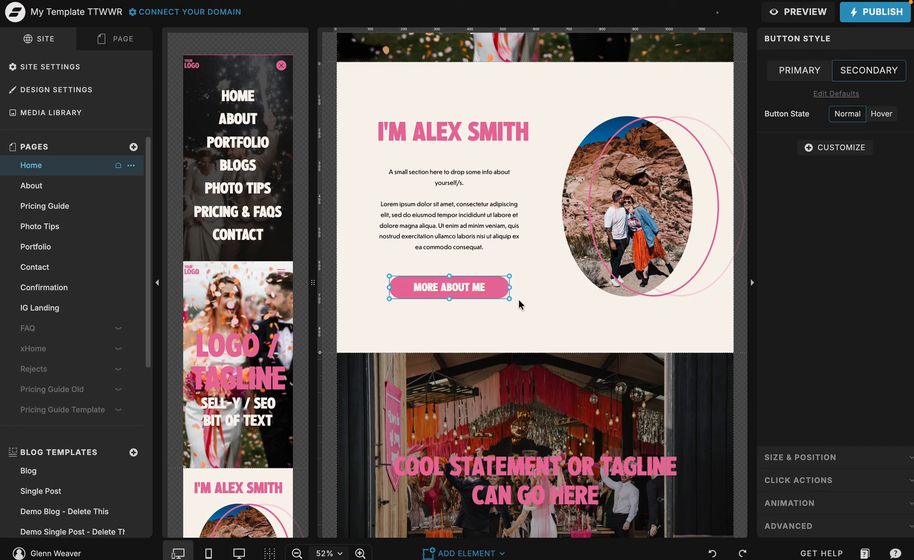
Customise the MORE ABOUT ME button in the Home page's bio section with an Outer drop shadow
left_click(840, 150)
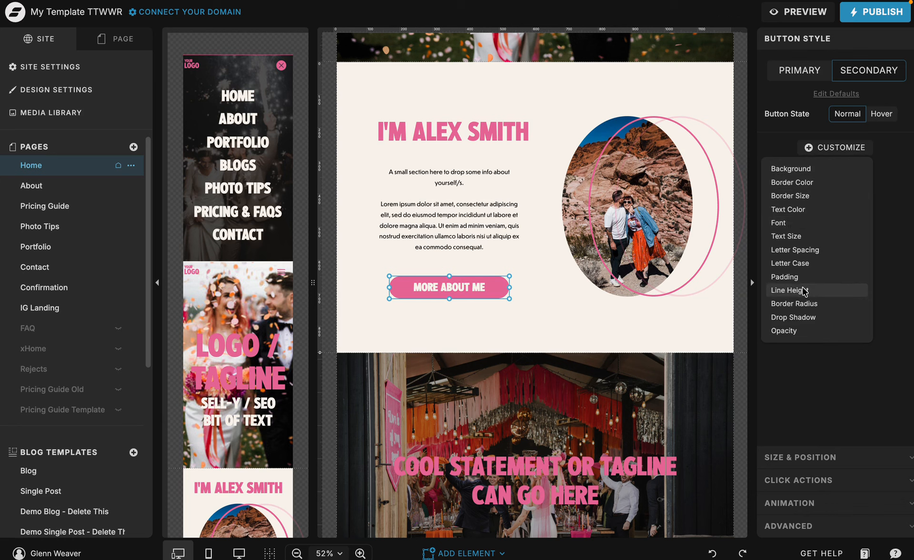
left_click(800, 318)
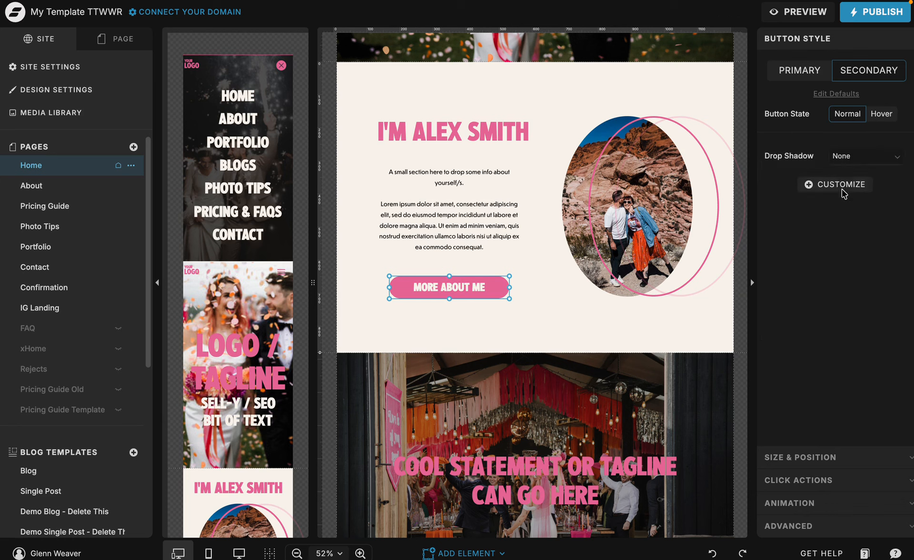
left_click(853, 156)
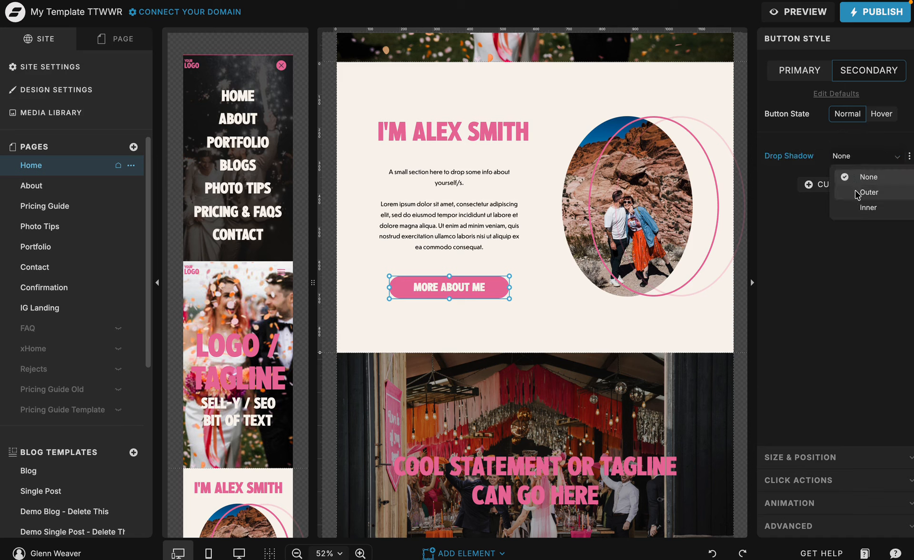
left_click(857, 193)
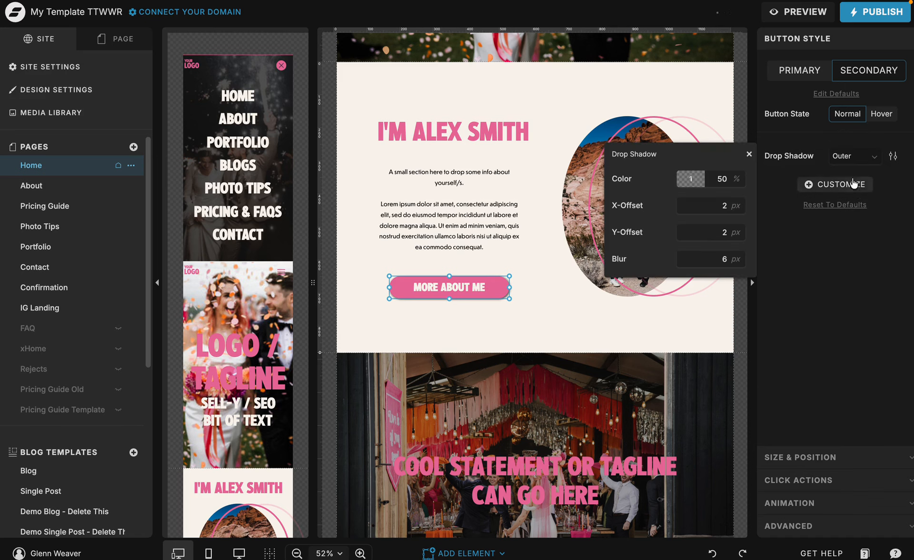
left_click(893, 160)
left_click(892, 162)
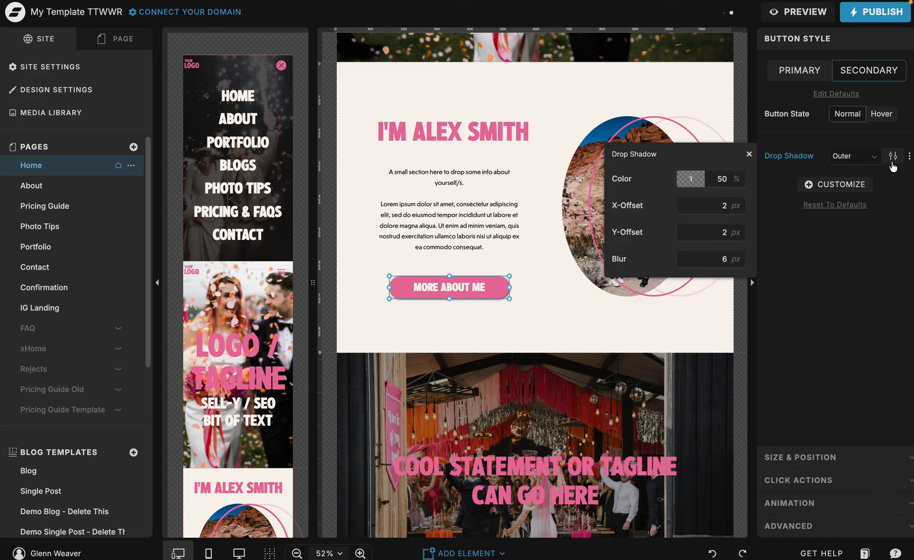
left_click(685, 200)
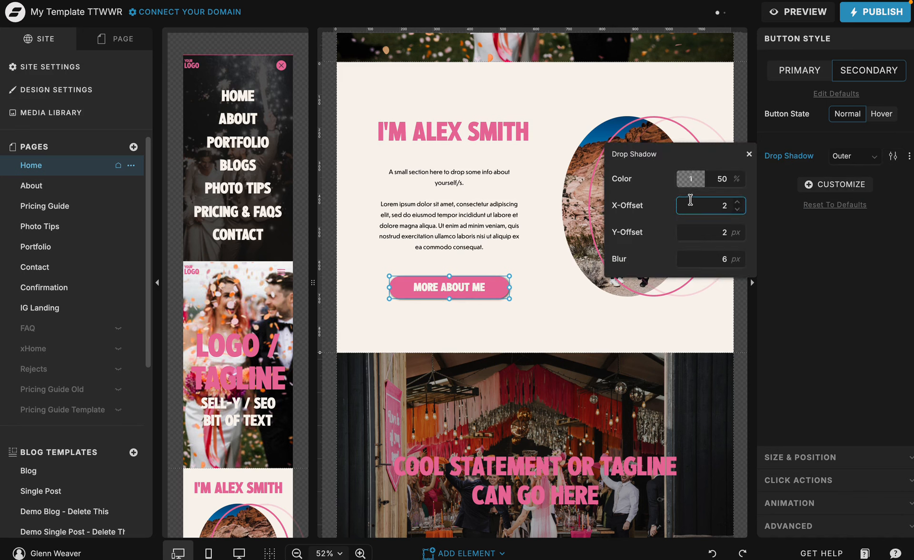
left_click(465, 314)
left_click(460, 313)
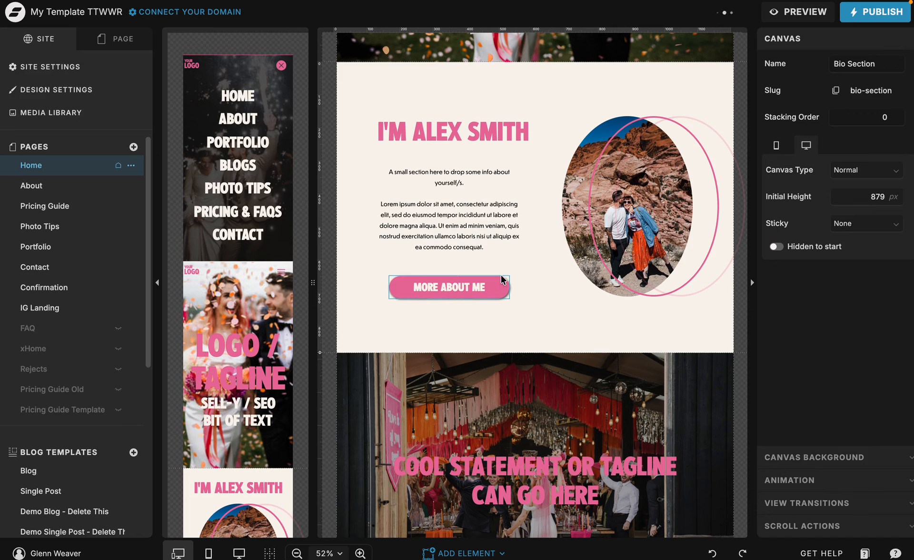
Remove the drop shadow customisation from the normal state of the MORE ABOUT ME button
left_click(460, 276)
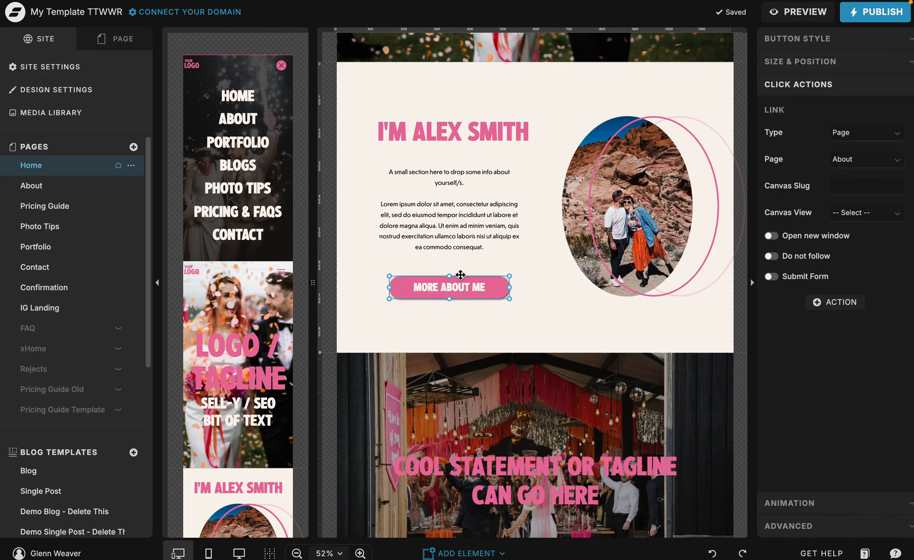
left_click(847, 41)
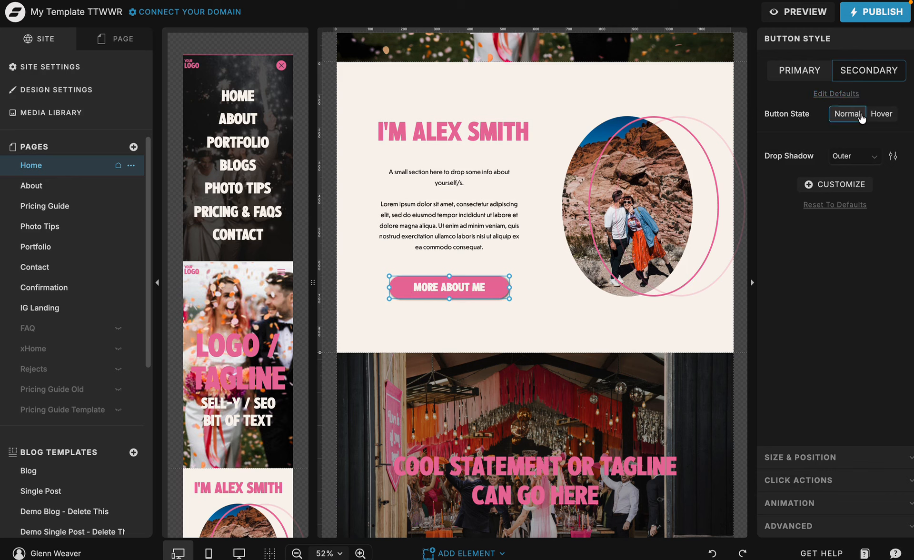
left_click(871, 114)
left_click(860, 160)
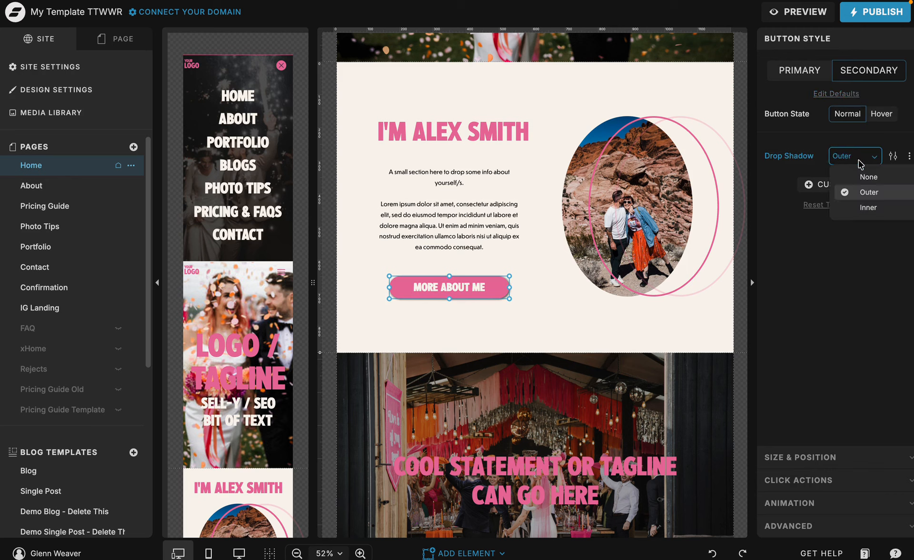
left_click(860, 159)
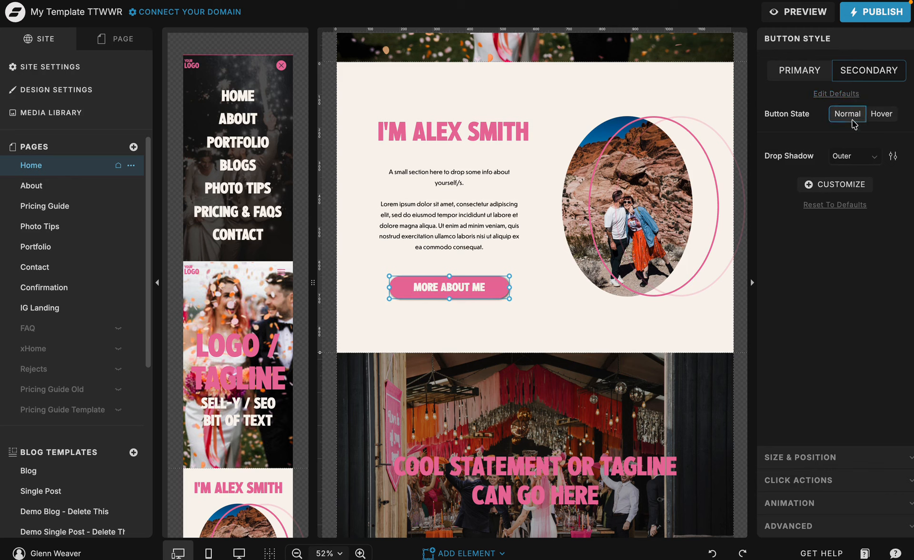
left_click(909, 160)
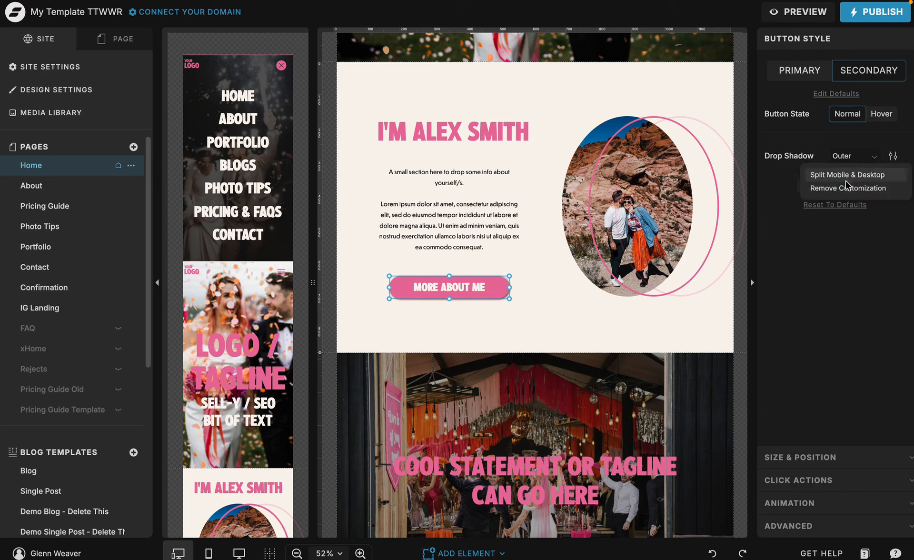
left_click(848, 188)
left_click(499, 301)
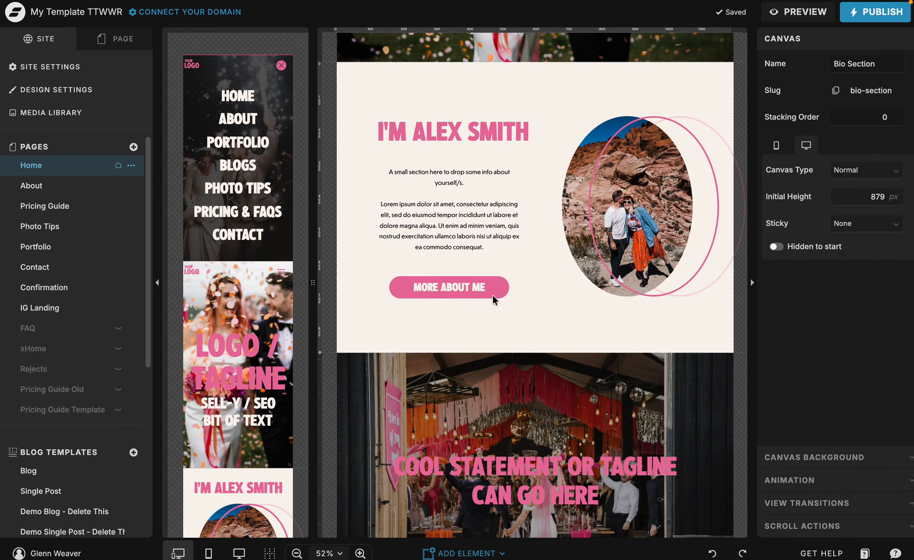
left_click(489, 291)
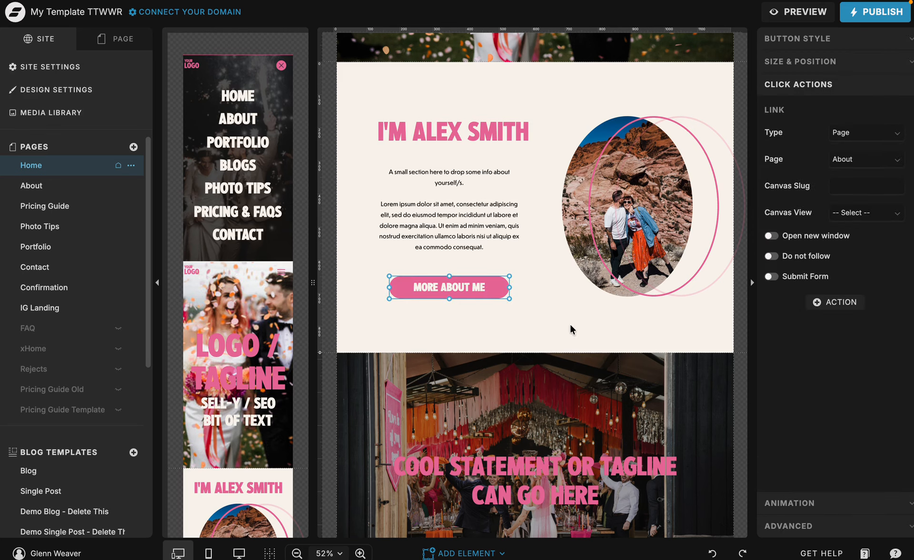
Reopen the site's design settings and review the custom font upload options for .WOFF files
scroll(547, 321, "down", 1)
scroll(530, 325, "up", 3)
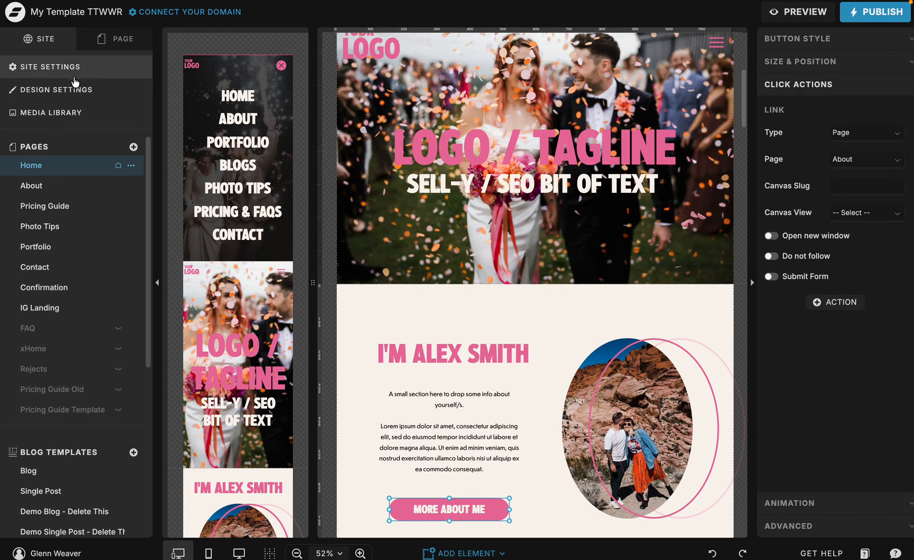
left_click(56, 90)
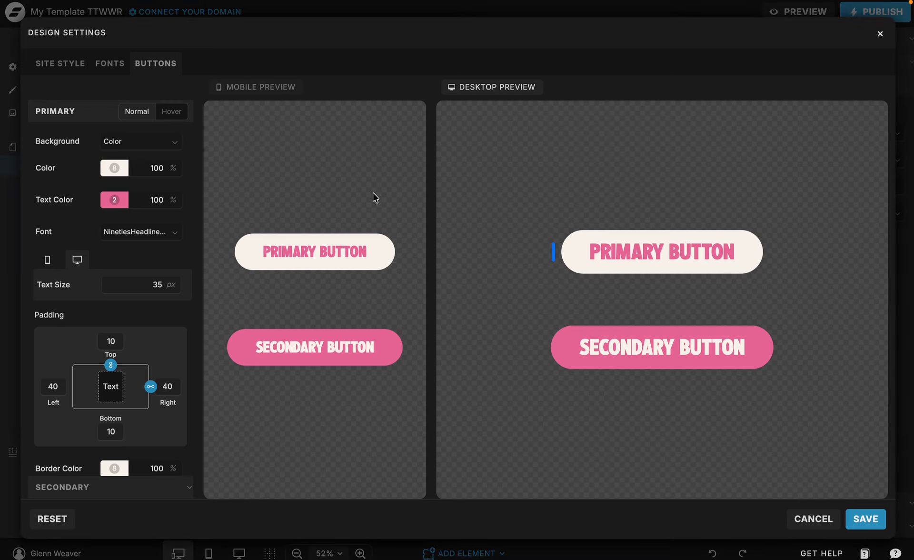
left_click(110, 66)
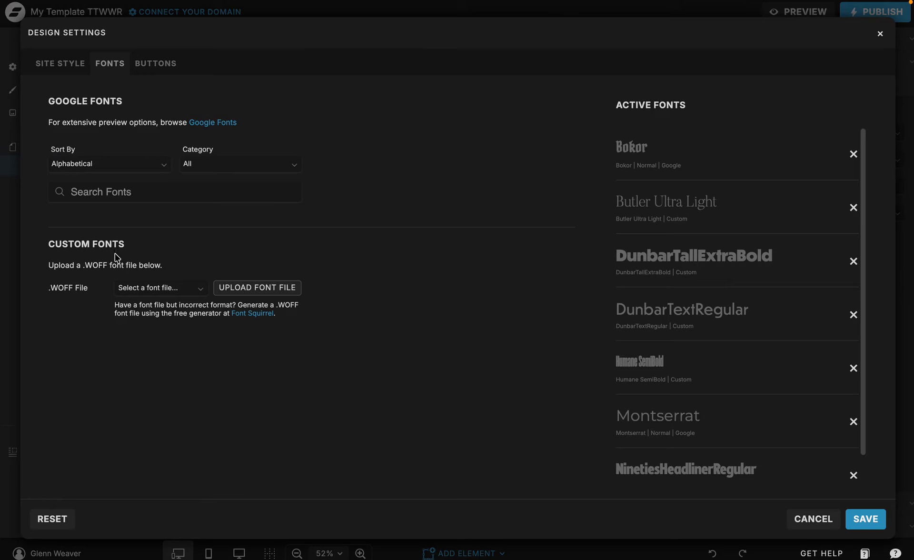
left_click(80, 290)
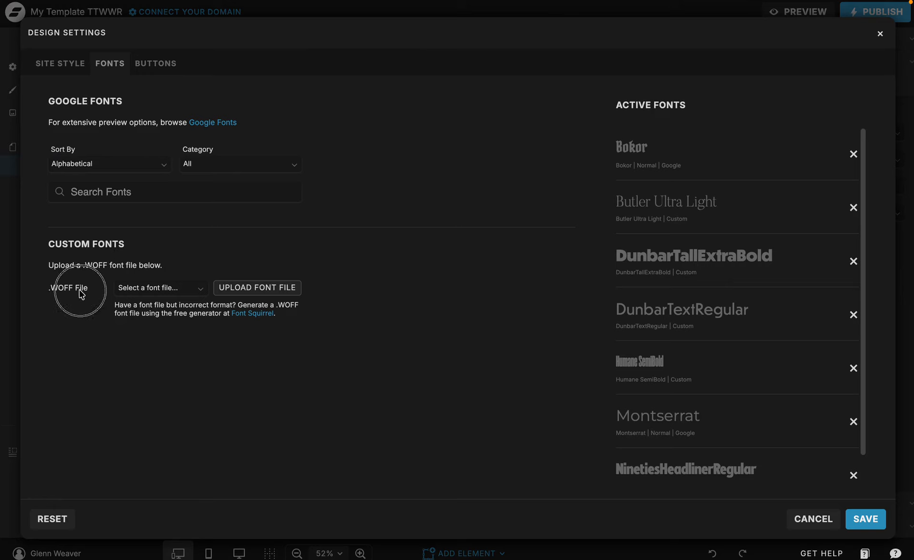